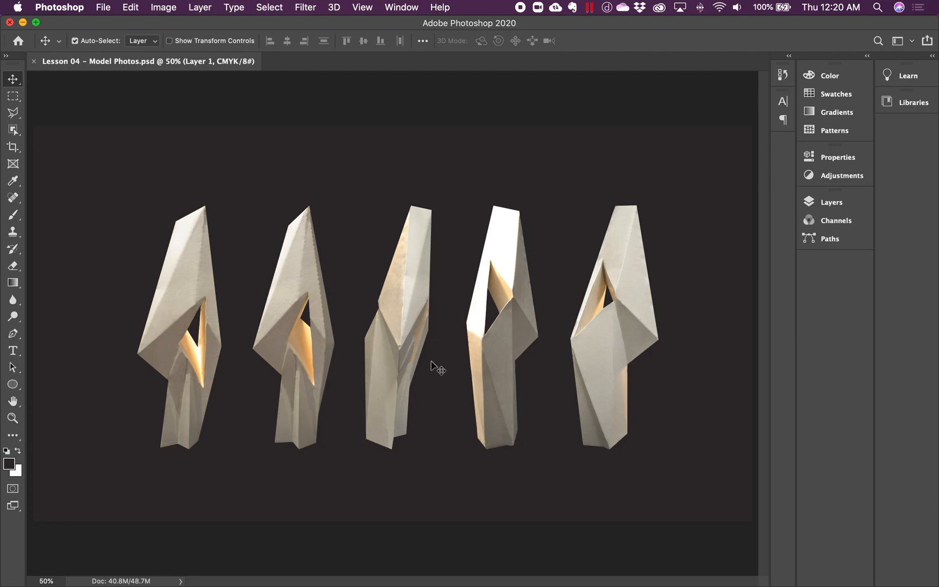
- Toggle the visibility of Layer 2 and each of the five model photo layers to check what each contains
left_click(828, 205)
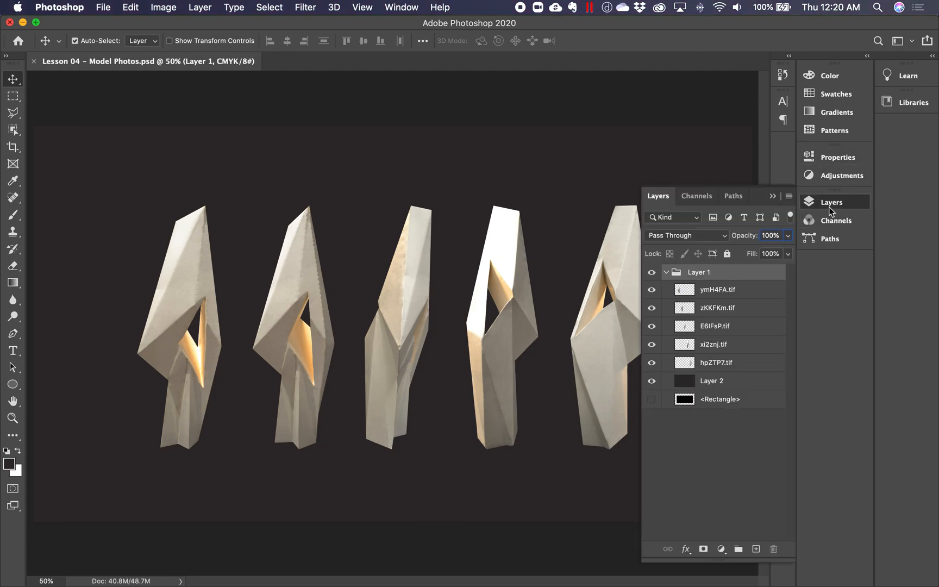
left_click(652, 382)
left_click(653, 382)
left_click(652, 362)
left_click(652, 363)
left_click(653, 344)
left_click(652, 345)
left_click(652, 326)
left_click(652, 326)
left_click(653, 308)
left_click(653, 308)
left_click(652, 292)
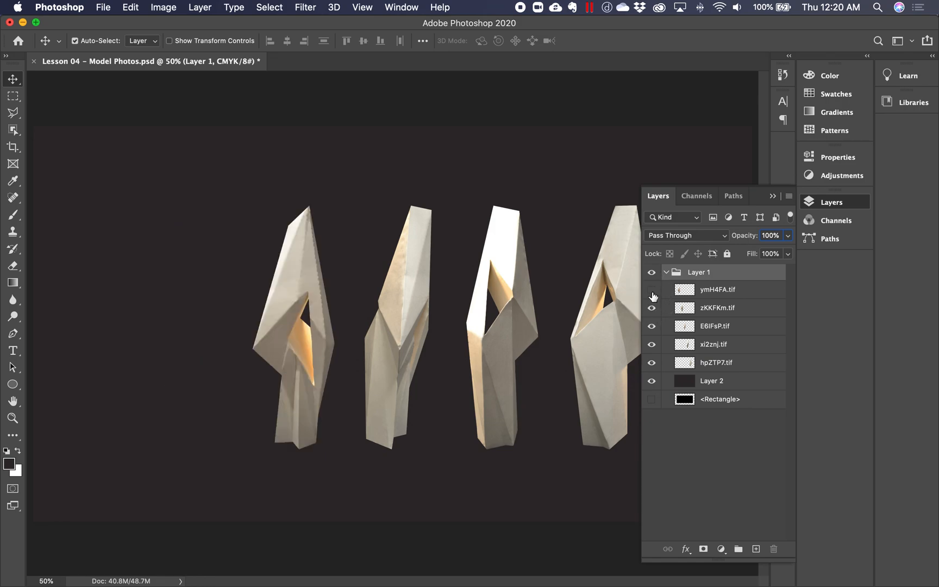
left_click(652, 291)
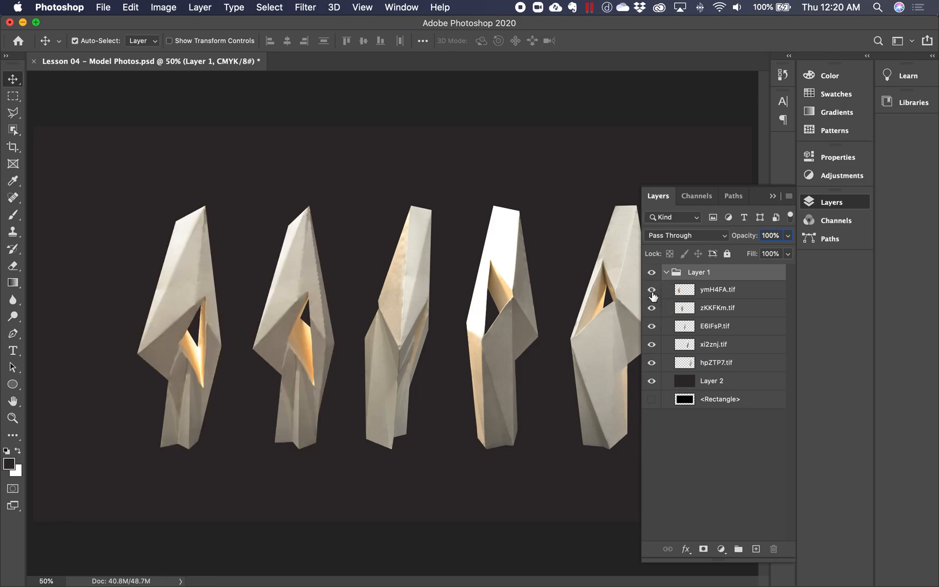
left_click(773, 196)
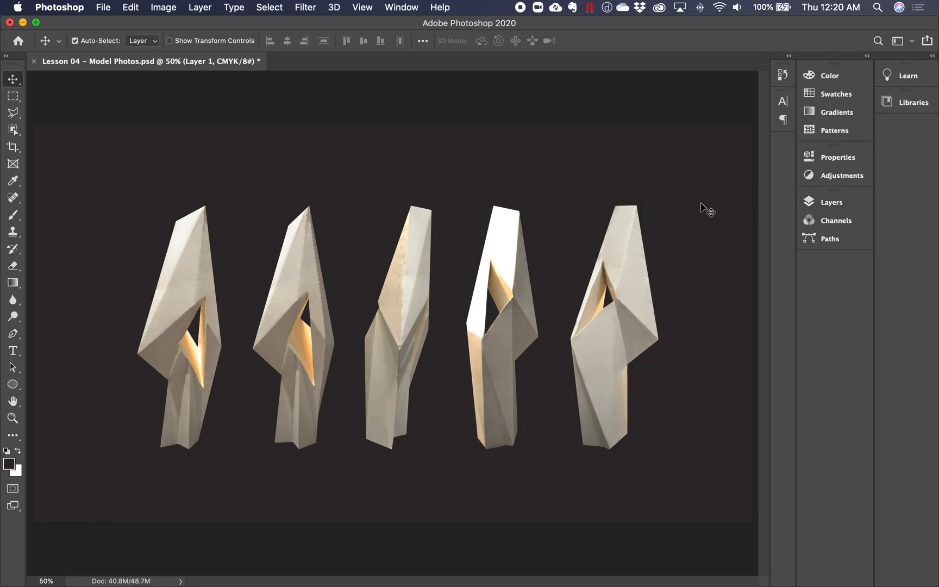
- Switch to Illustrator with the Lesson 04 - Model Drawings document and fill the screen with its window
left_click(568, 53)
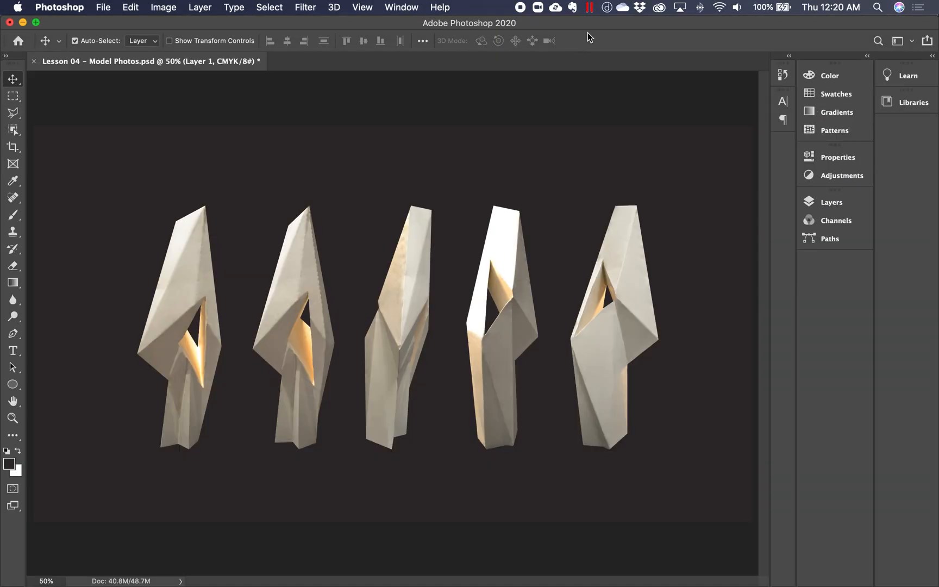
left_click(587, 28)
left_click_drag(587, 28, 589, 109)
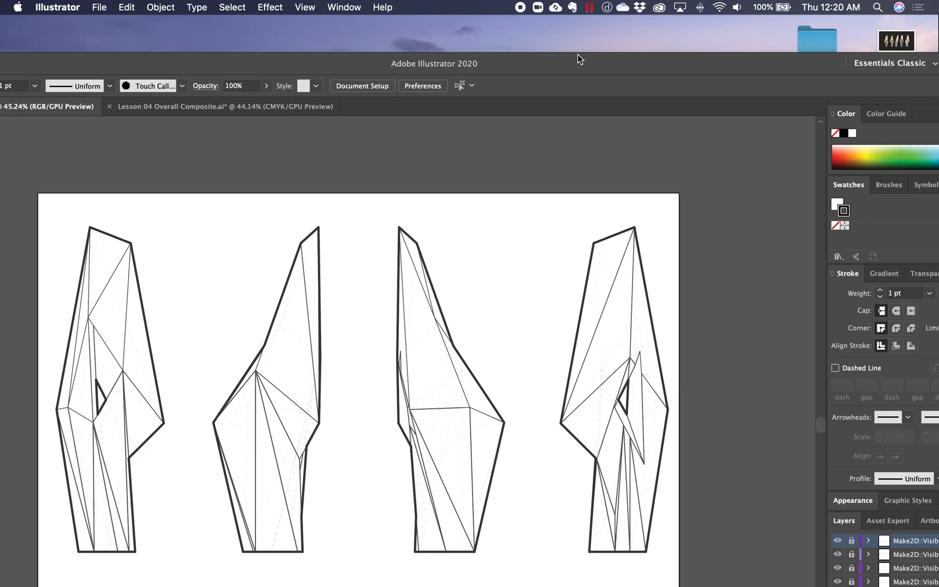
double_click(577, 55)
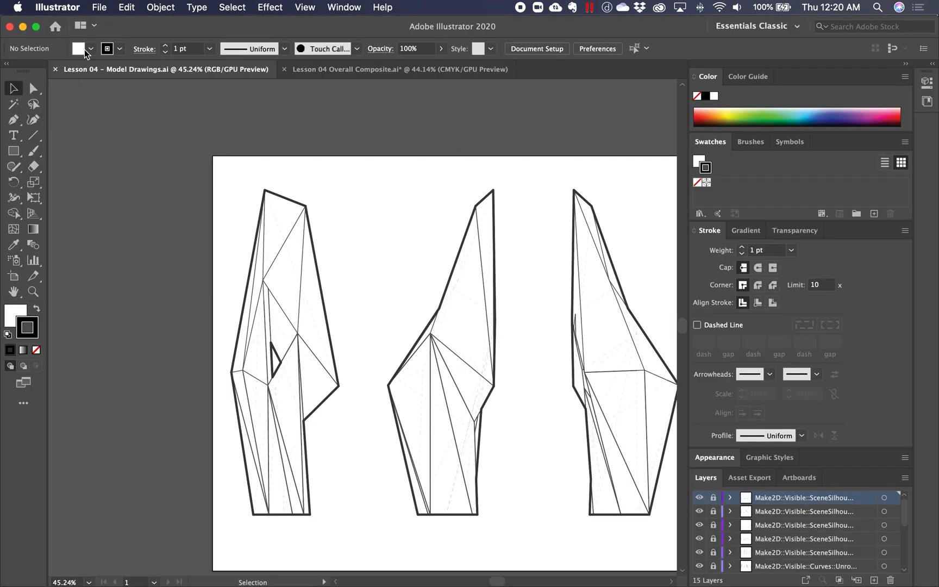
- Frame the whole Model Drawings artboard and collapse the Stroke options to make room for the full layer list
left_click_drag(489, 244, 347, 217)
scroll(434, 304, "down", 2)
scroll(434, 304, "right", 3)
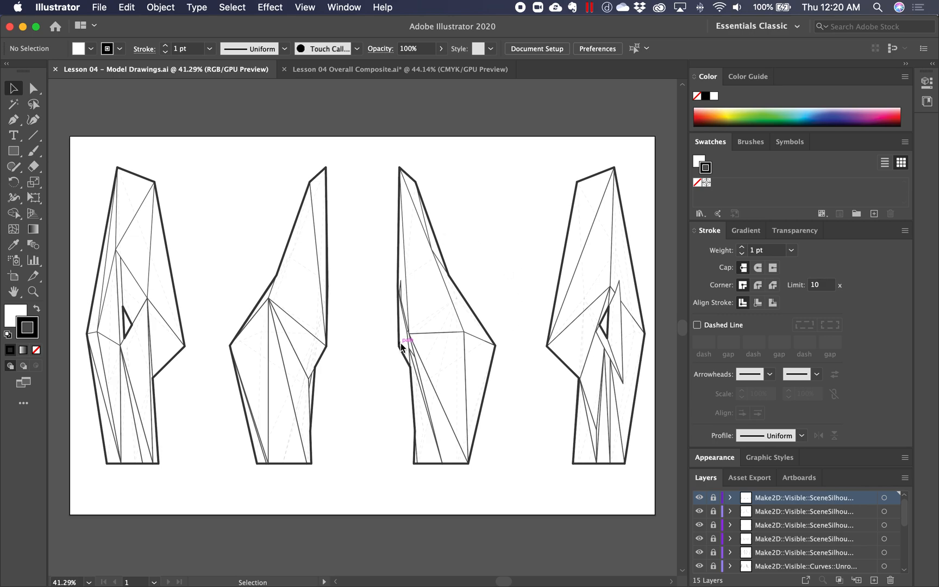
left_click(905, 232)
left_click(840, 232)
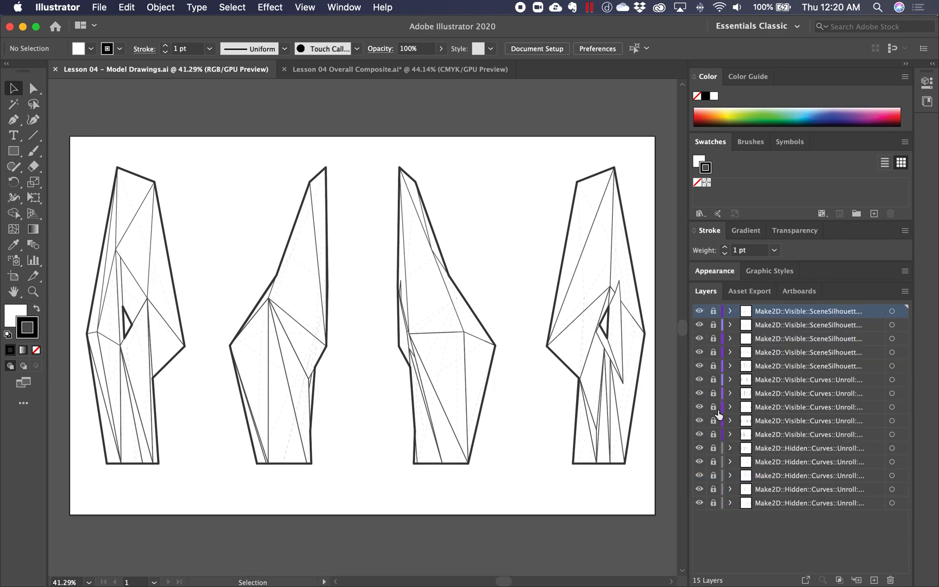
- Hide all Make2D::Visible layers to inspect the dashed hidden lines up close, and turn the layers back on one by one
left_click_drag(699, 312, 700, 435)
left_click_drag(293, 355, 603, 462)
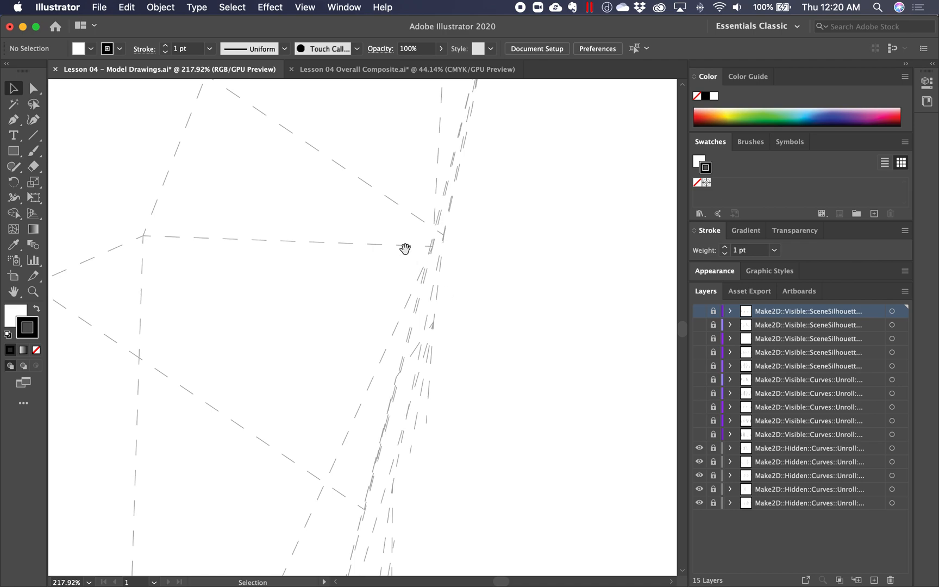
left_click(699, 434)
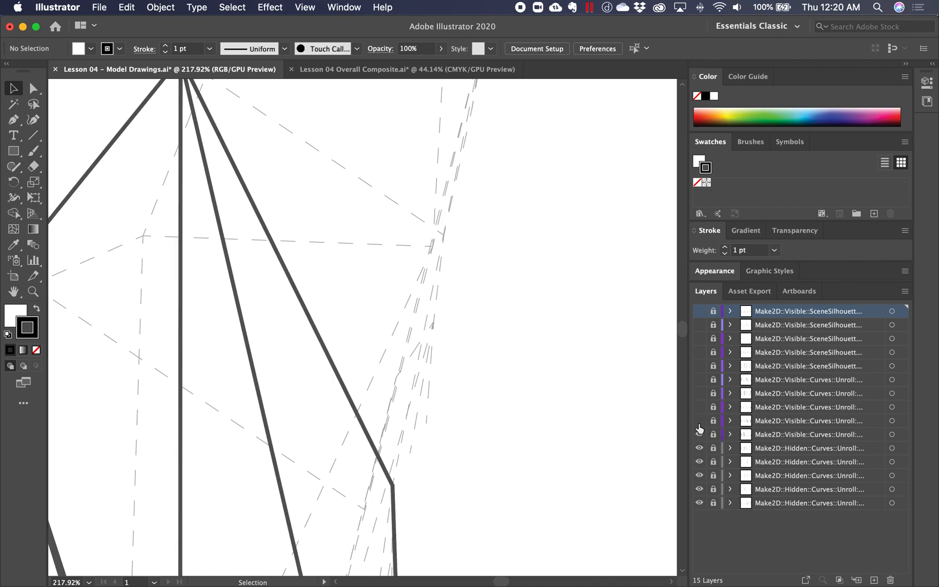
left_click(699, 421)
left_click(699, 407)
left_click(699, 392)
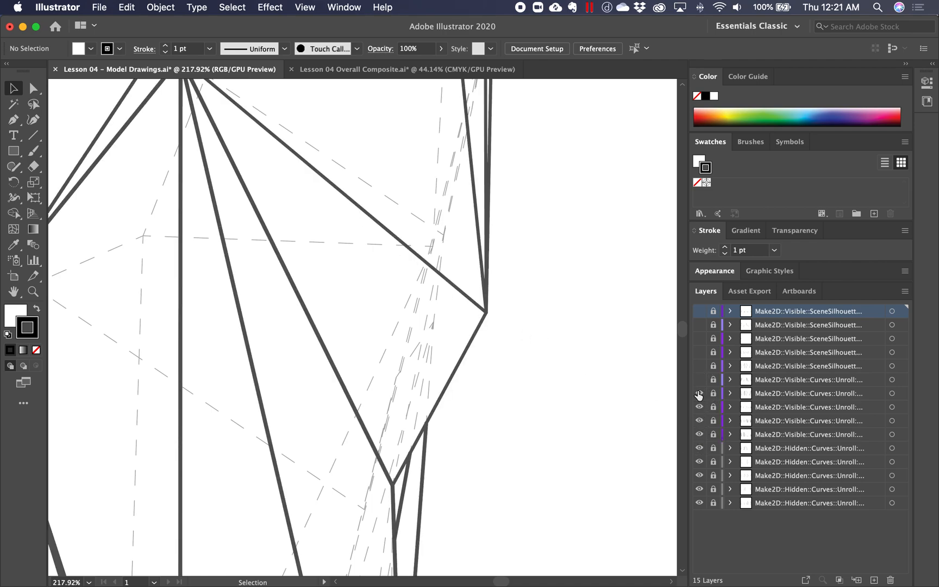
left_click(699, 379)
left_click(699, 365)
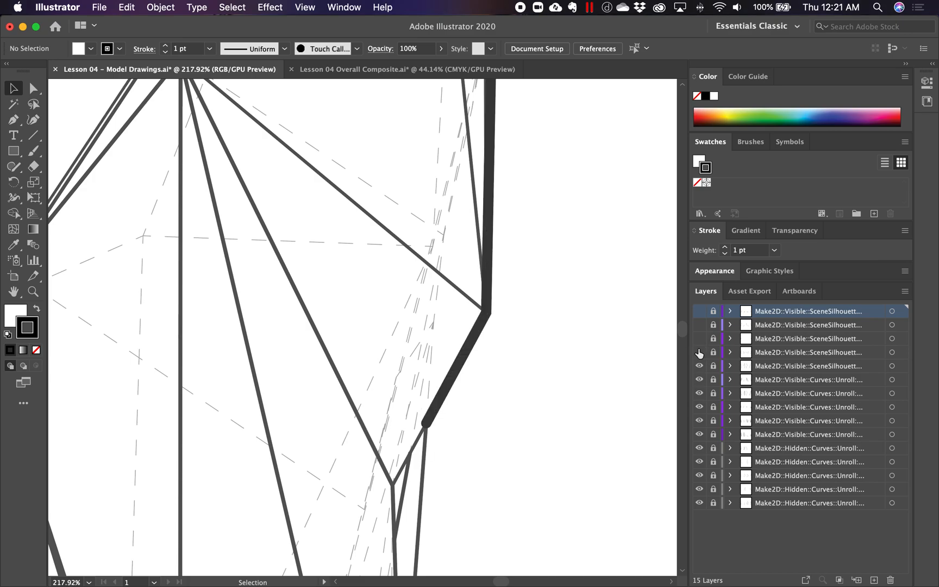
left_click(699, 352)
left_click(700, 338)
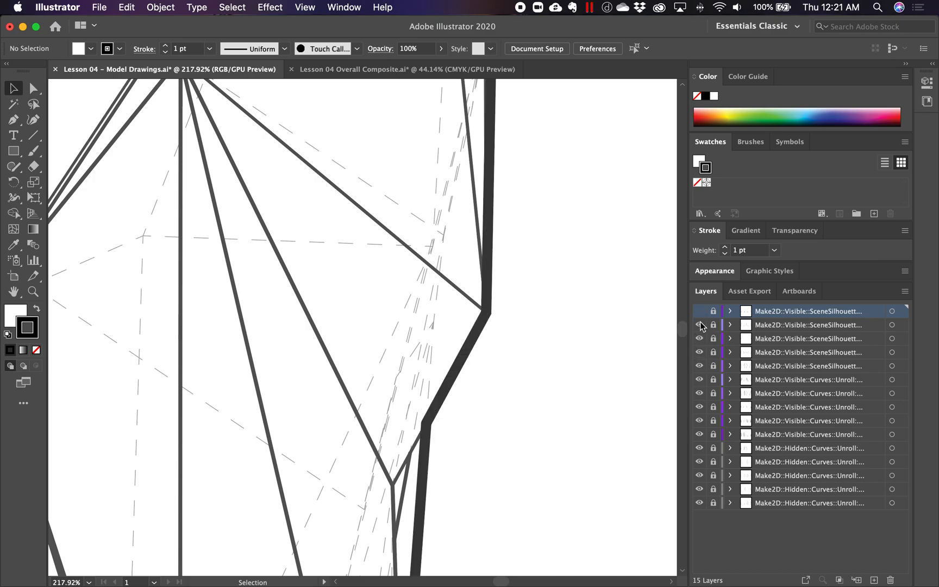
left_click(699, 325)
left_click(700, 311)
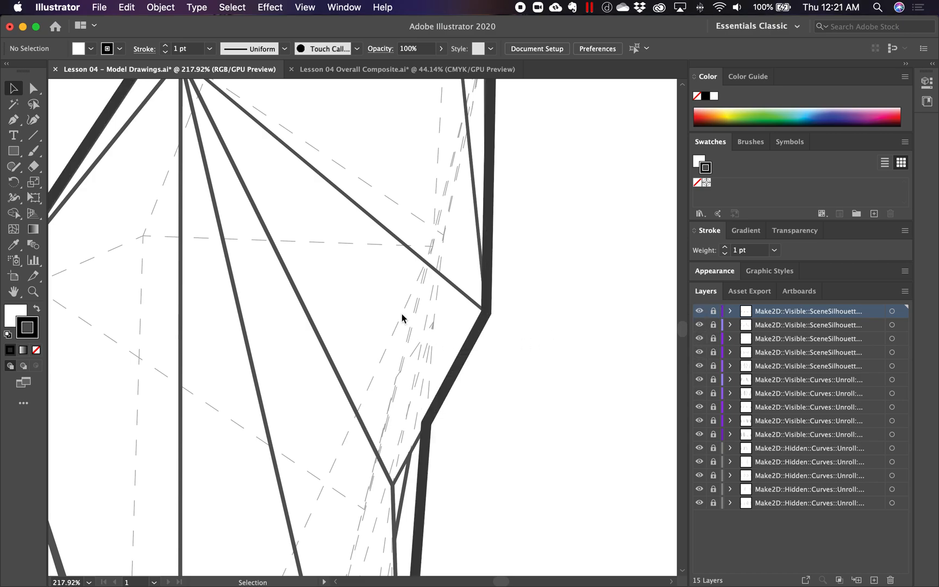
scroll(392, 286, "down", 6)
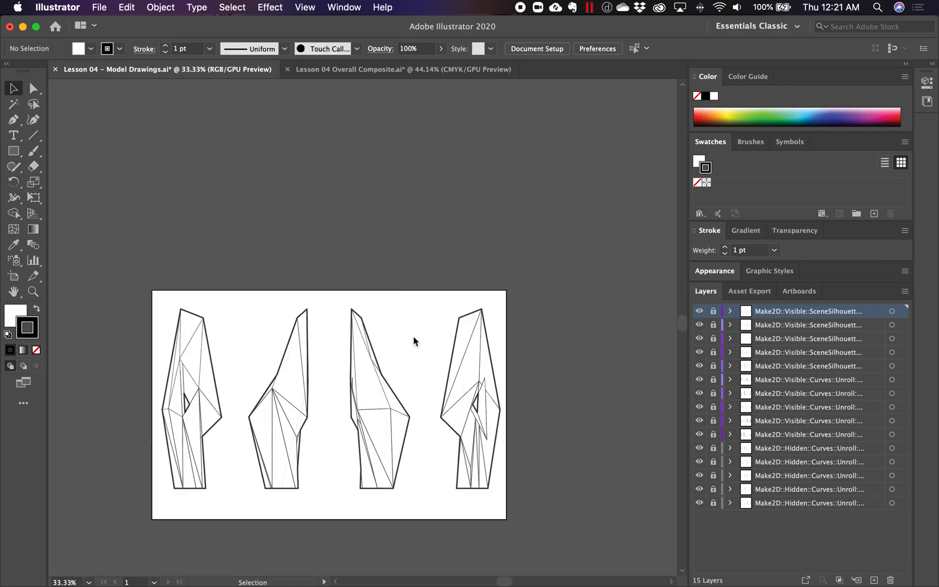
scroll(387, 359, "up", 3)
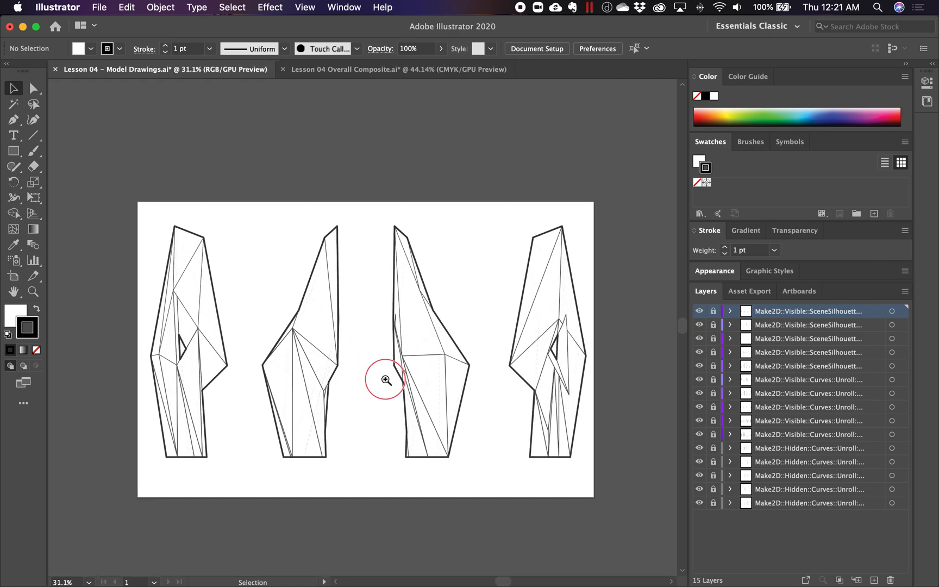
scroll(386, 379, "up", 1)
- Switch to the Lesson 04 Overall Composite document and check its artboard's width and height
left_click(394, 72)
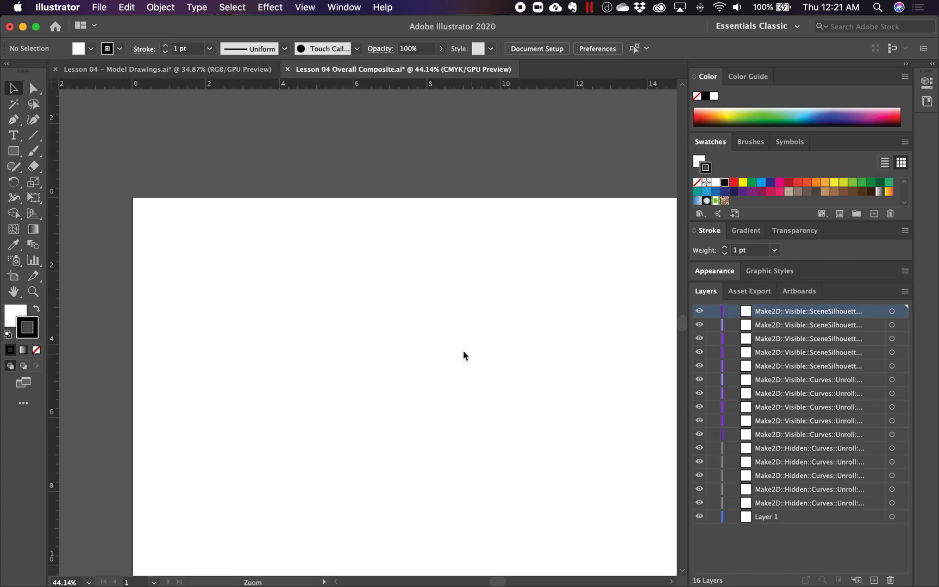
scroll(459, 348, "down", 3)
scroll(419, 341, "up", 2)
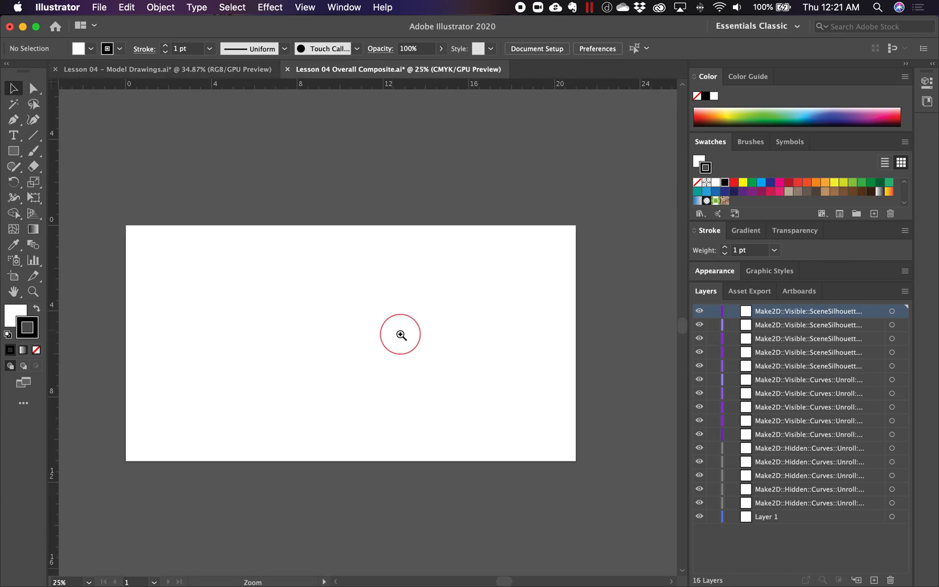
left_click(535, 47)
left_click(599, 201)
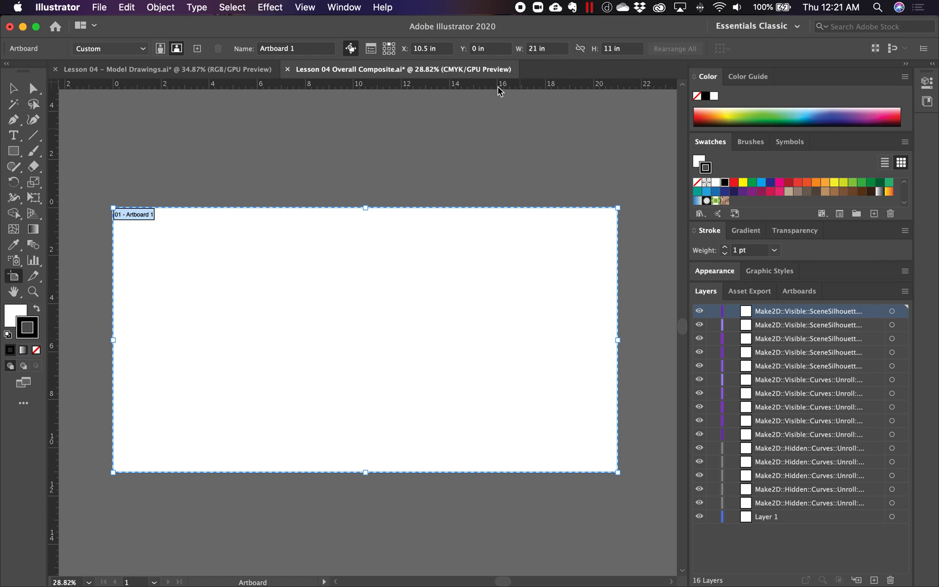
key("v")
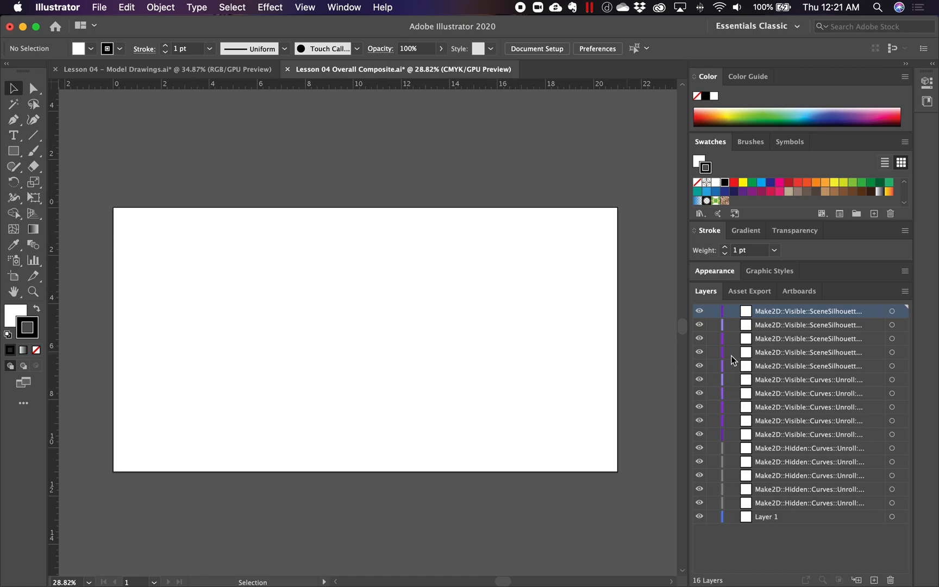
- Delete all the empty Make2D layers from the Overall Composite document, keeping only Layer 1
left_click(799, 521)
left_click(807, 313, "shift")
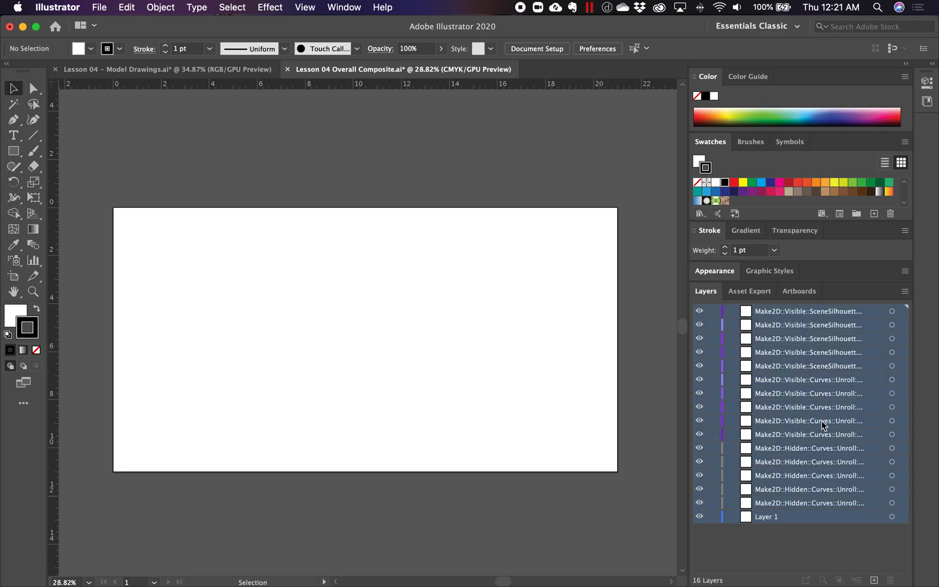
left_click(835, 548)
left_click(800, 505)
left_click(793, 313, "shift")
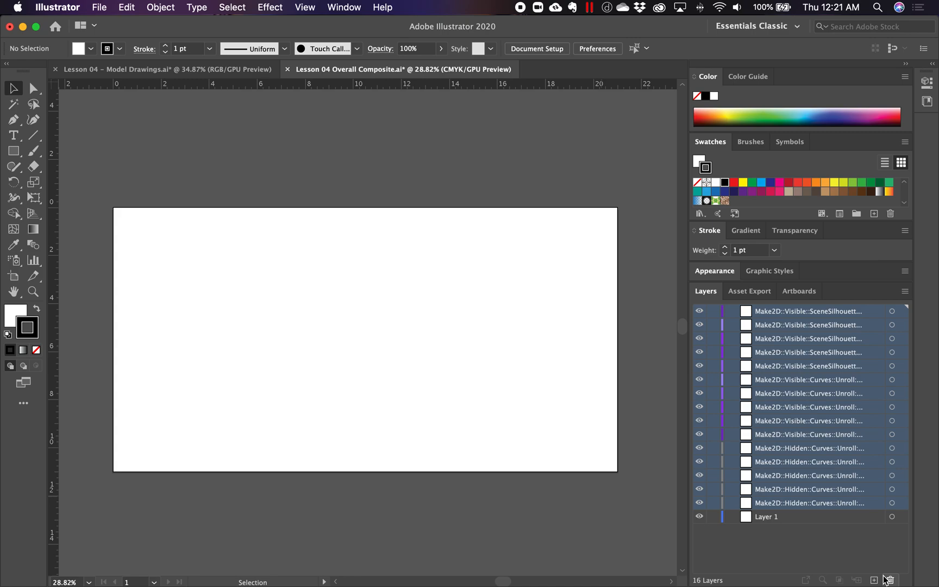
left_click(890, 580)
left_click(831, 512)
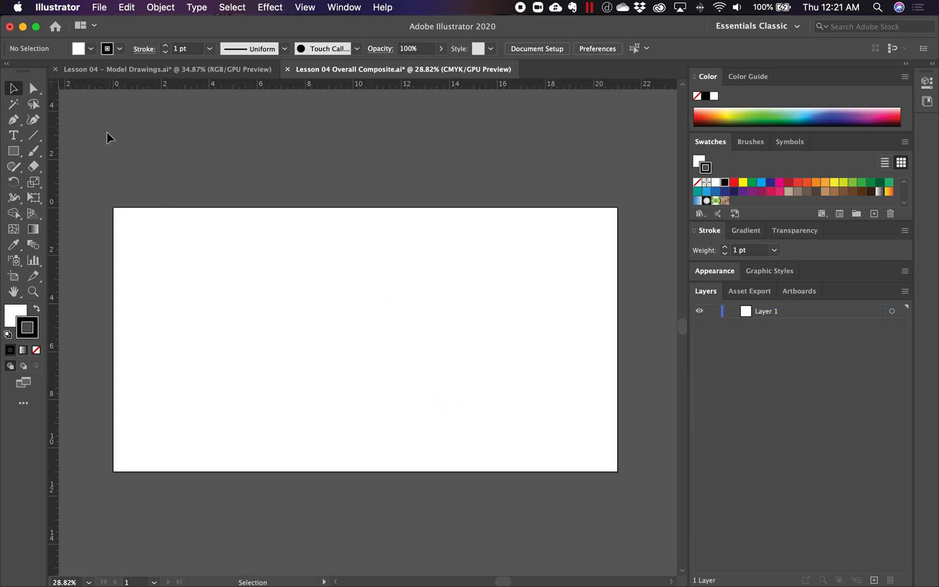
- Show the document grid and turn on Snap to Grid for the Overall Composite
left_click(340, 7)
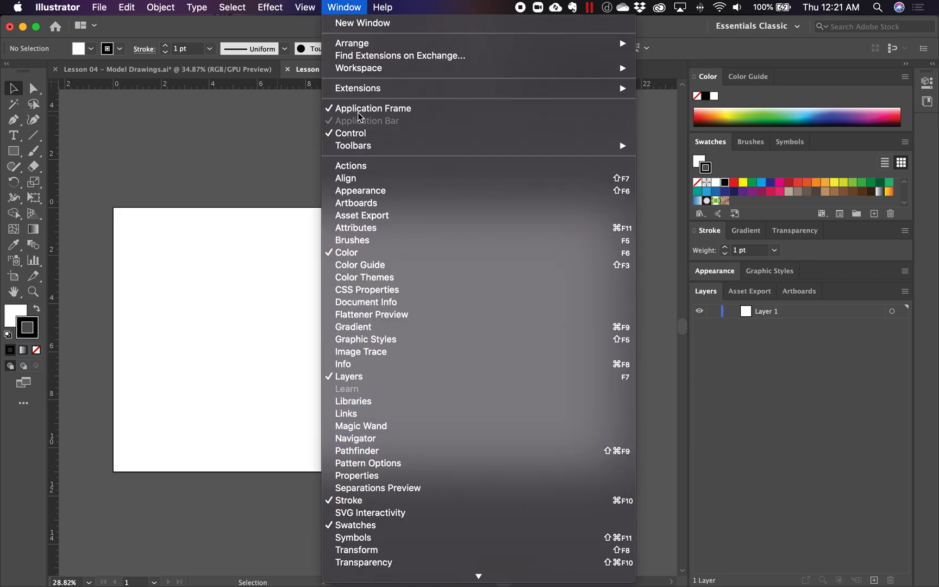
mouse_move(308, 15)
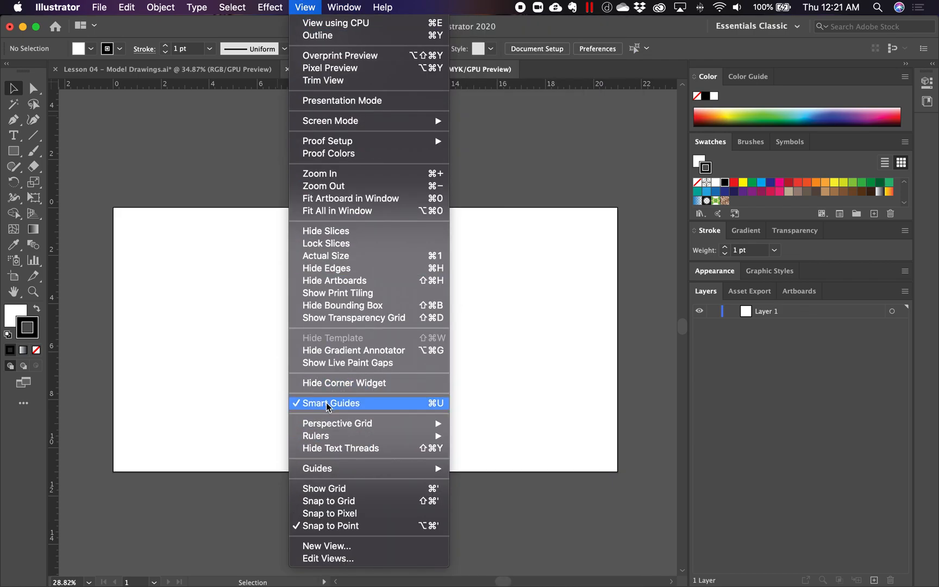
mouse_move(353, 437)
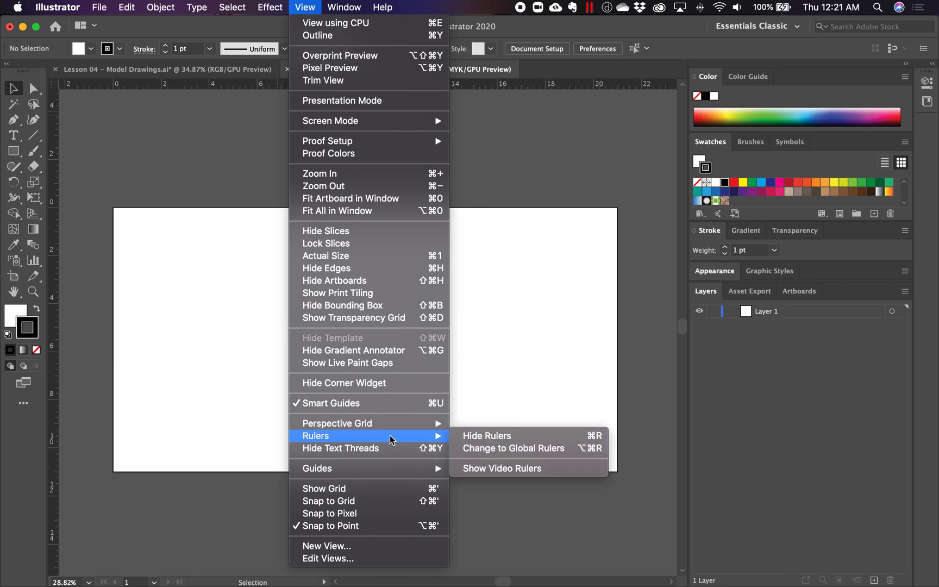
left_click(372, 491)
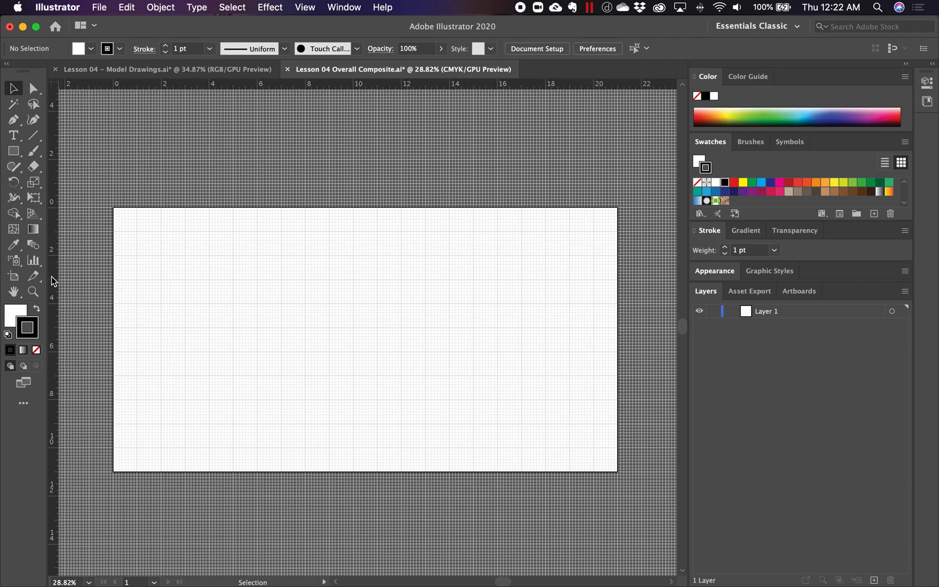
left_click(303, 7)
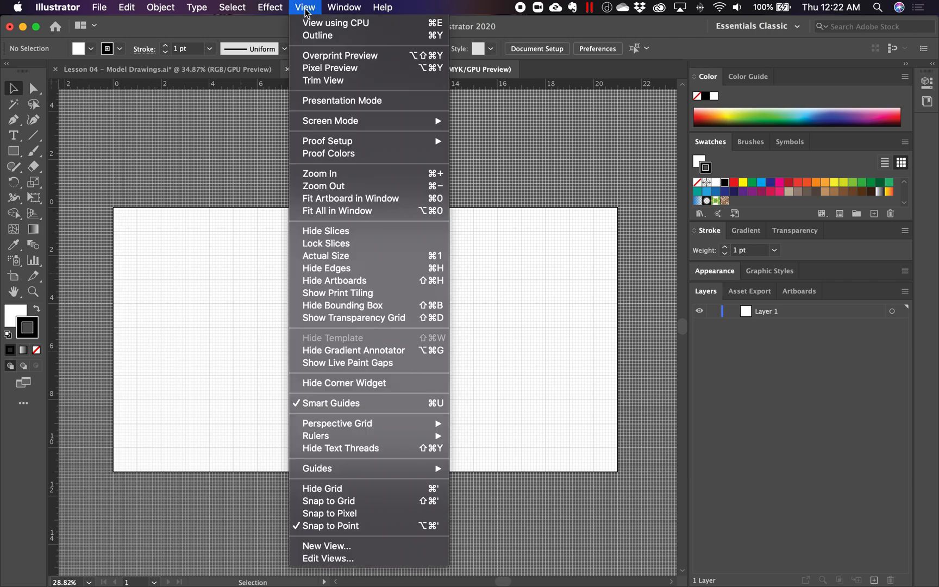
left_click(344, 501)
- Place two vertical and two horizontal guides as margins, each 1 inch inside an artboard edge
left_click_drag(55, 267, 136, 270)
left_click_drag(57, 278, 594, 293)
left_click_drag(536, 85, 523, 238)
left_click_drag(478, 86, 411, 447)
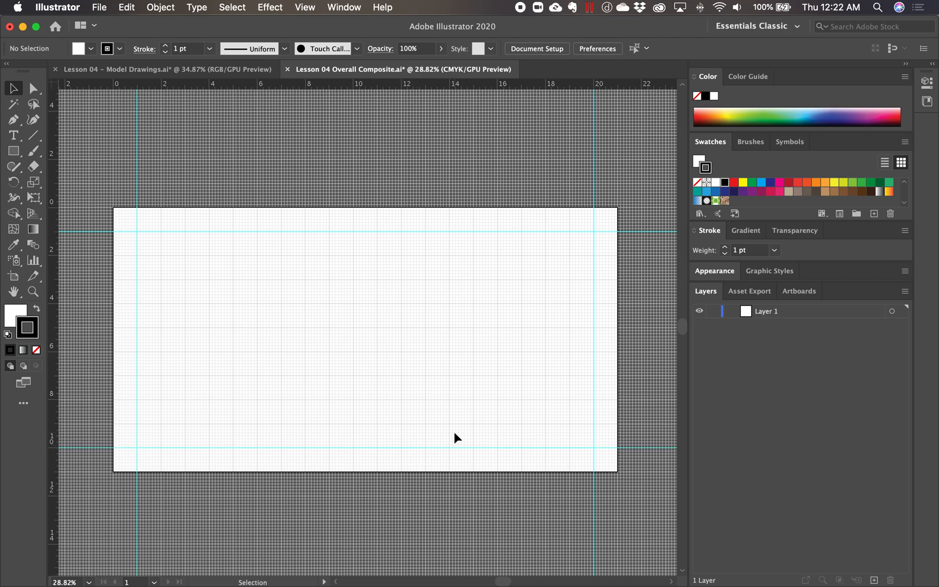
scroll(439, 363, "up", 1)
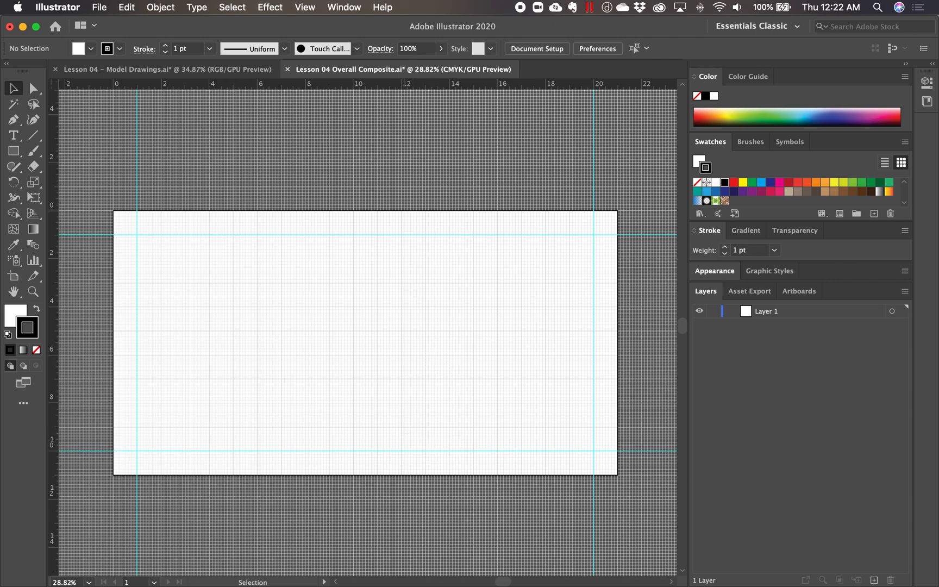
- Unlock all the layers in the Model Drawings document and check that Paste Remembers Layers is enabled
left_click(225, 71)
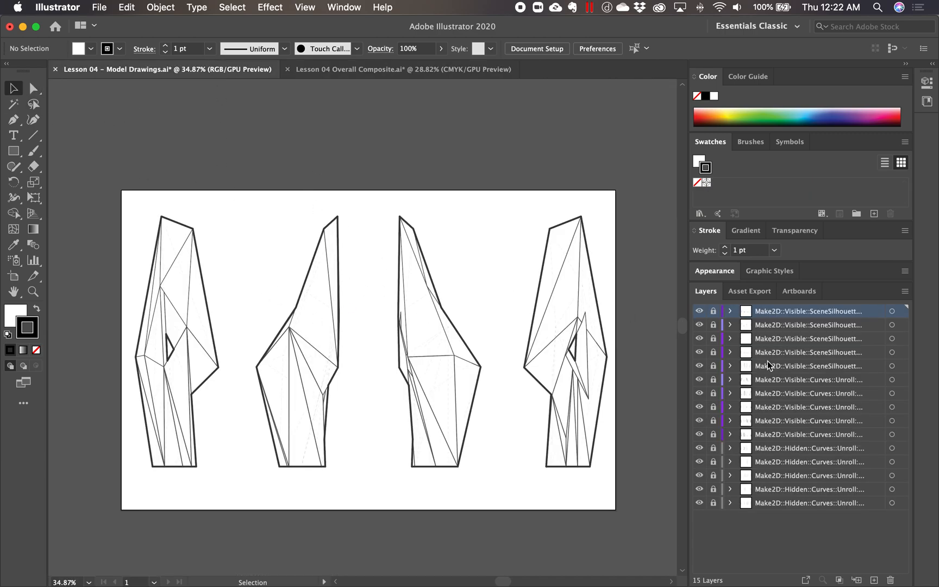
left_click_drag(714, 314, 713, 513)
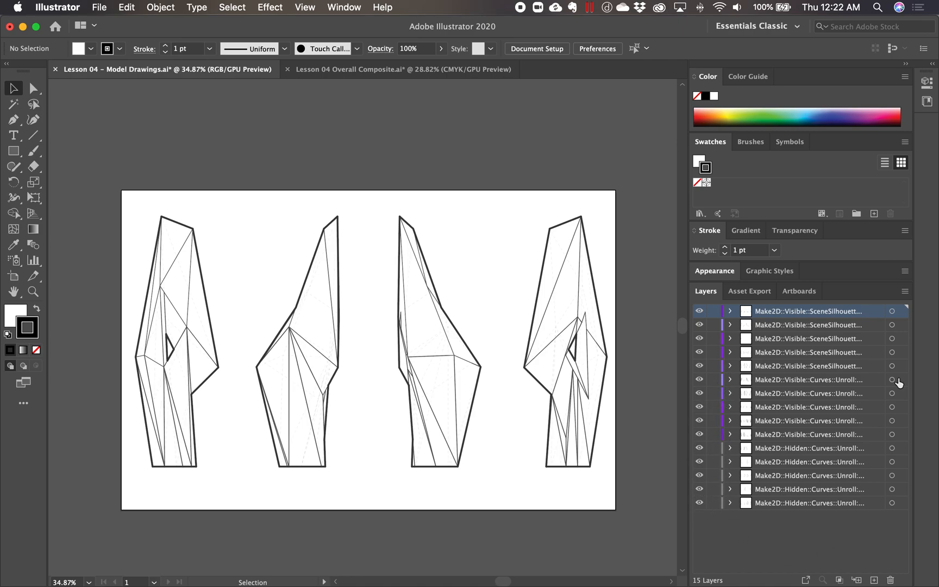
left_click(904, 293)
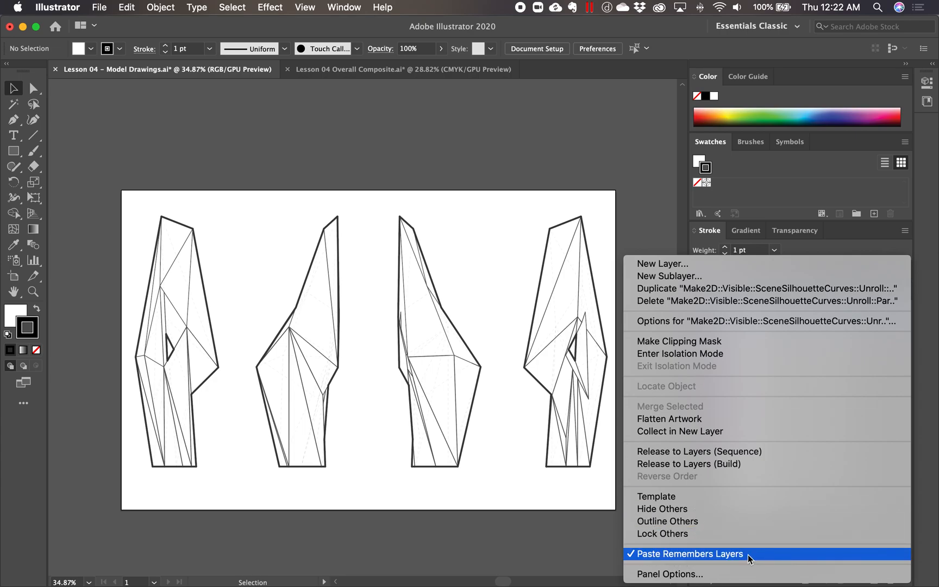
left_click(557, 530)
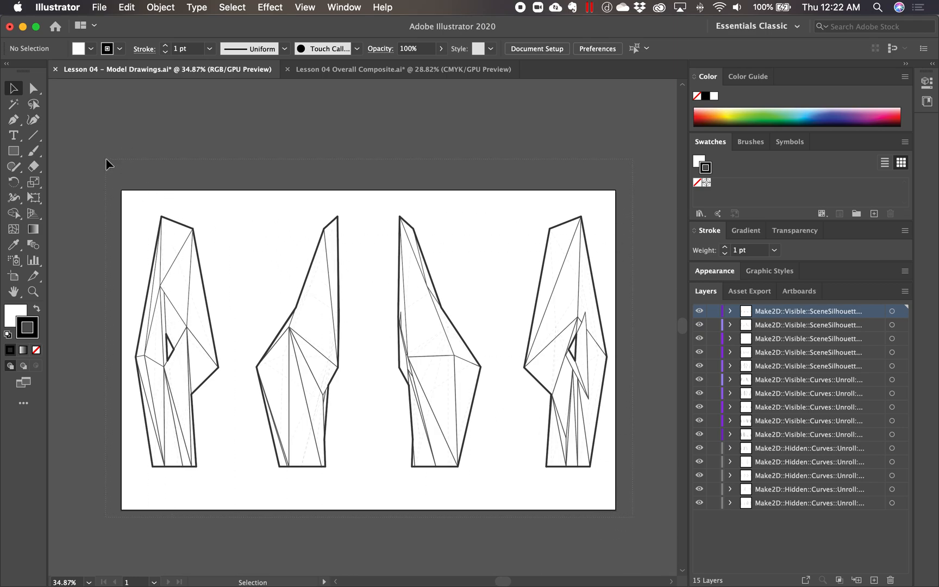
- Copy all the model line drawings from the Model Drawings document and paste them in place in the Overall Composite document
key("super+a")
left_click(127, 8)
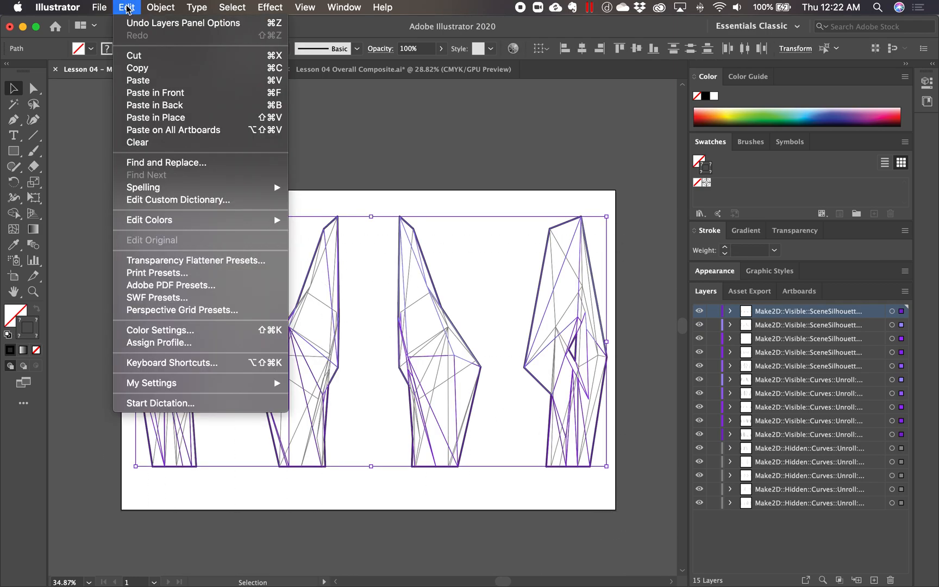
left_click(149, 71)
left_click(359, 81)
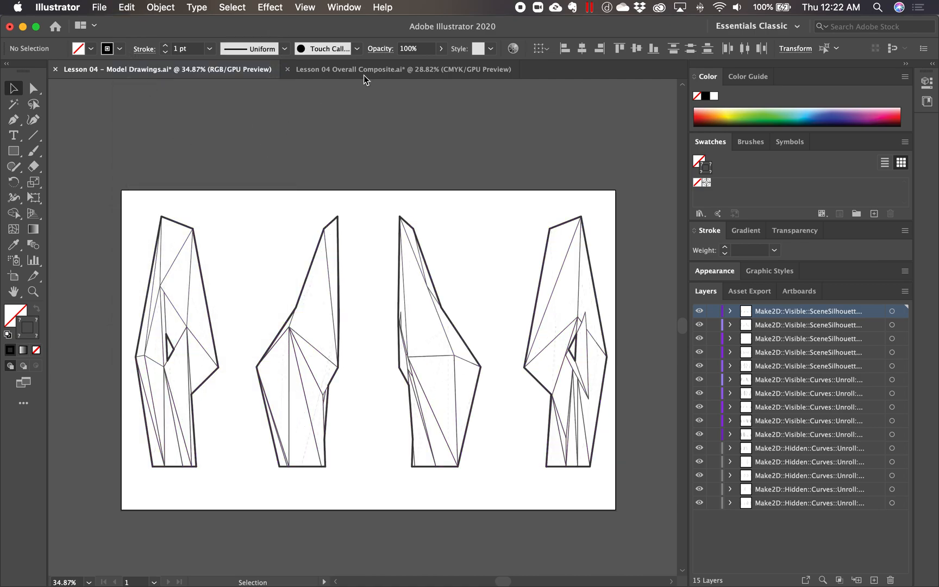
left_click(363, 69)
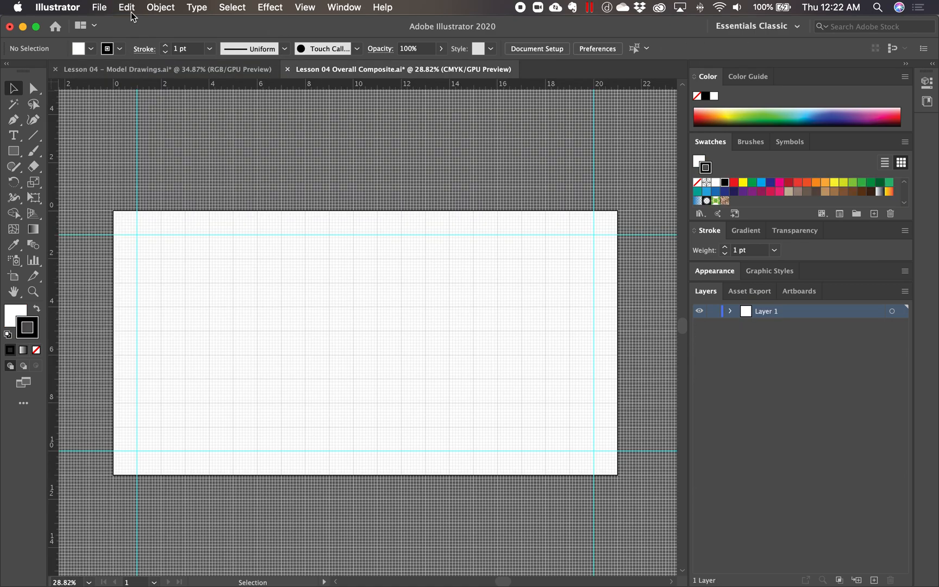
left_click(127, 8)
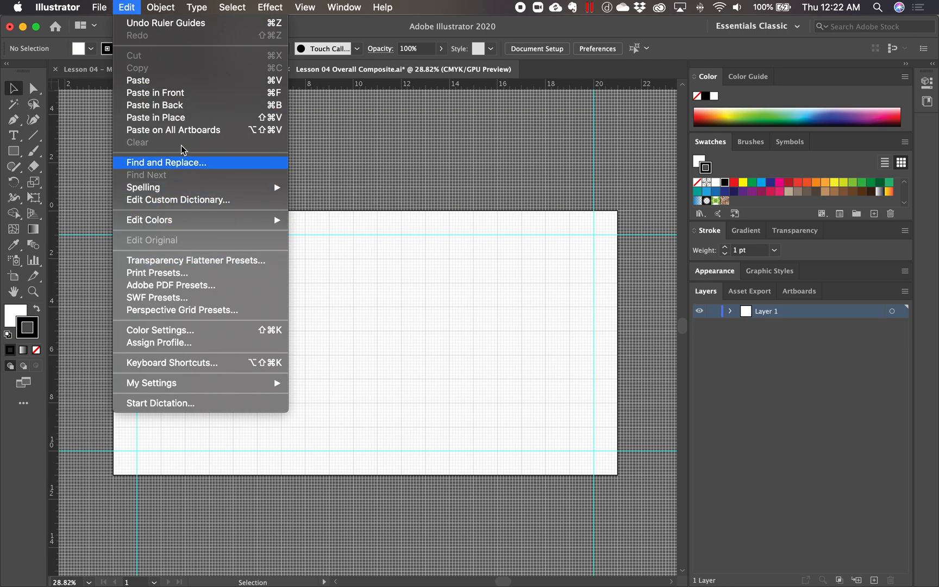
left_click(193, 119)
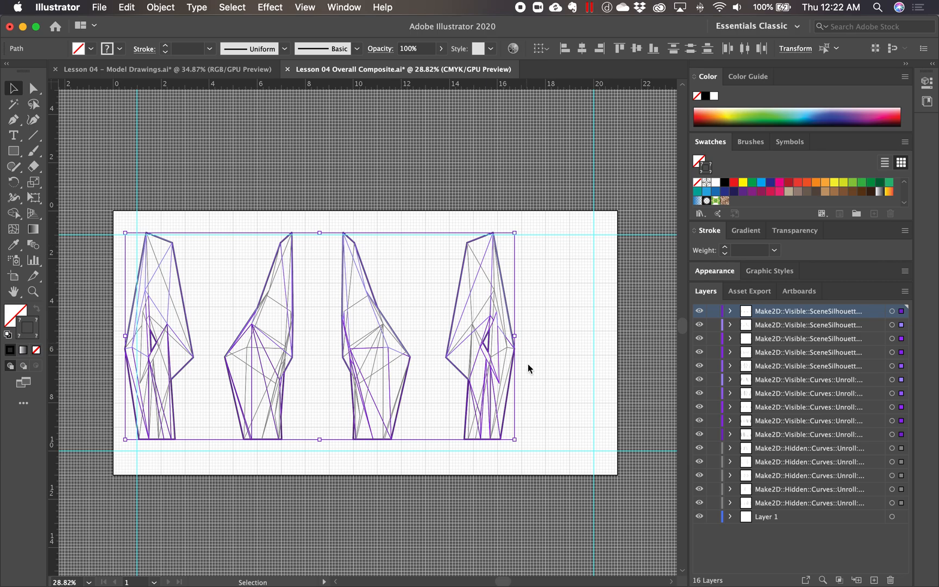
- Move the pasted drawings as a group so their bases sit on the artboard's lower margin guide
left_click_drag(492, 397, 553, 402)
left_click_drag(600, 440, 591, 470)
left_click_drag(474, 396, 575, 456)
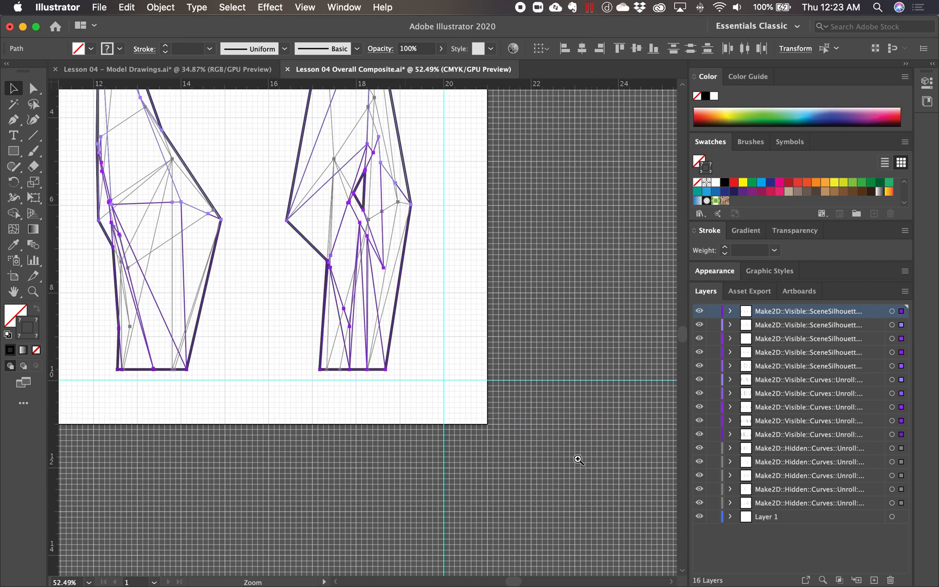
left_click_drag(316, 302, 467, 405)
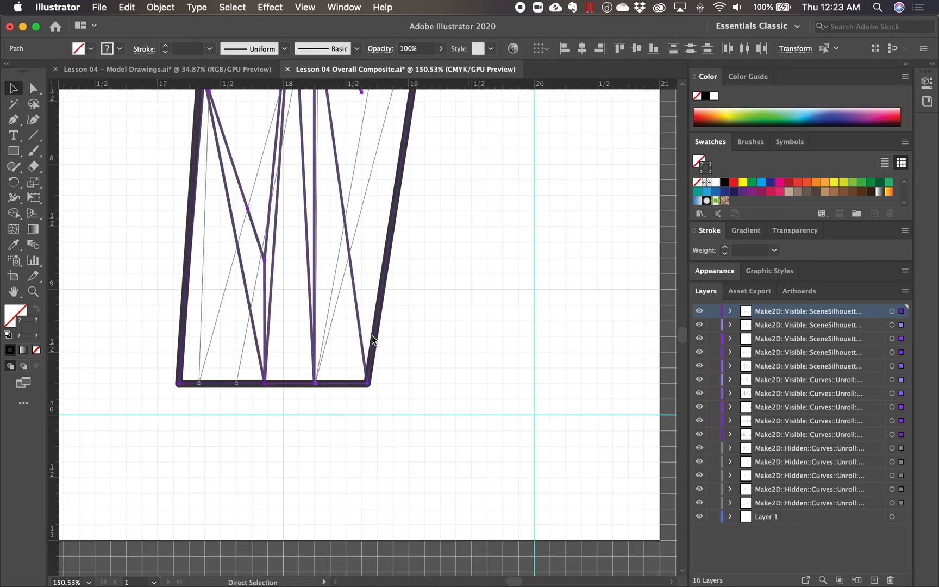
left_click_drag(374, 333, 374, 367)
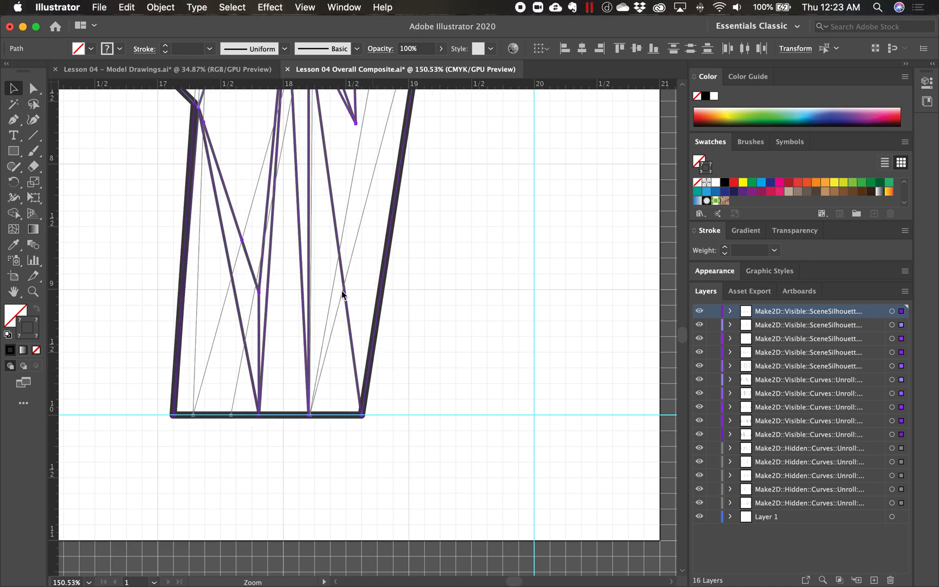
- Scale the four drawings up together, keeping proportions, until their tops meet the upper margin guide and their bases stay on the lower one
left_click(343, 293, "alt+super")
left_click(337, 275, "alt+super")
left_click(345, 249, "alt+super")
left_click(342, 252, "alt+super")
left_click(350, 309, "alt+super")
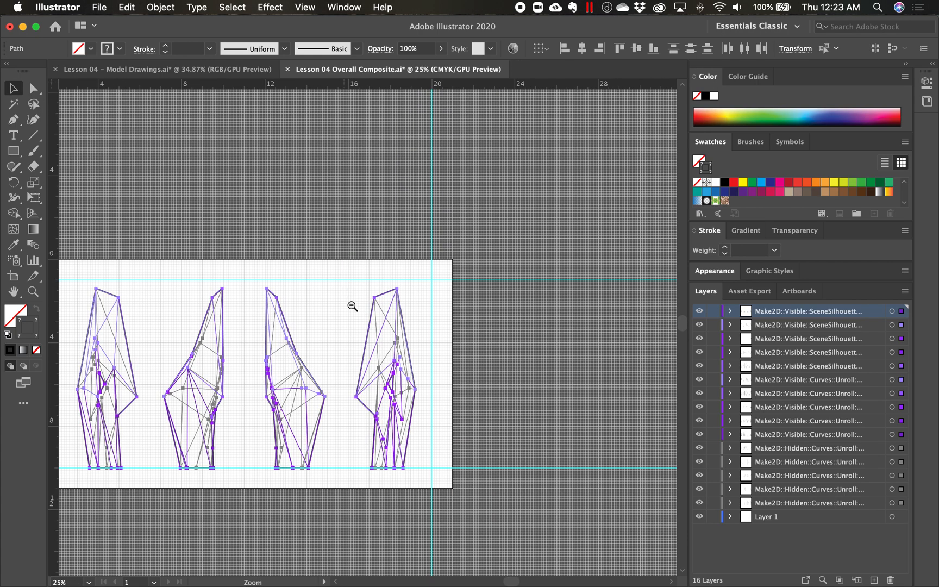
left_click_drag(342, 374, 413, 366)
left_click_drag(278, 338, 334, 372)
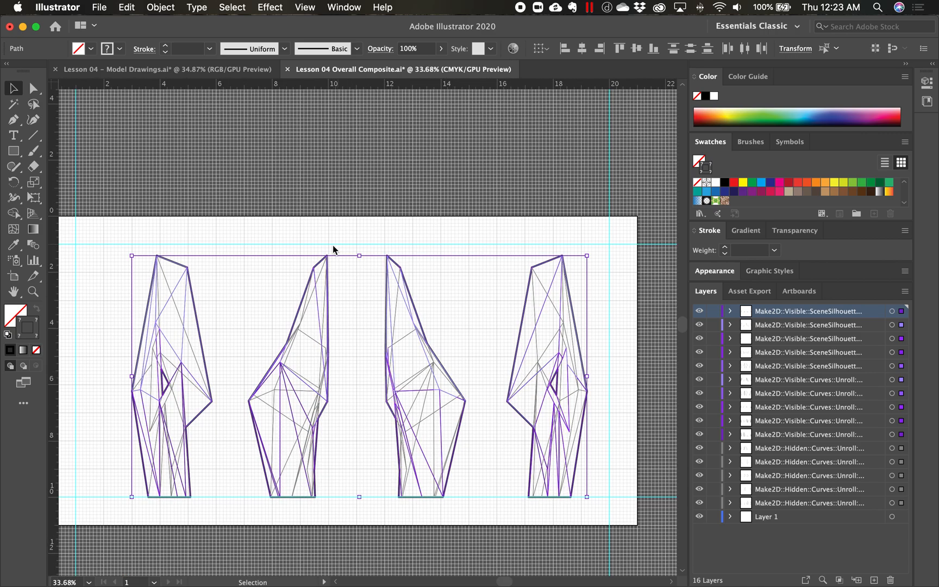
left_click_drag(253, 322, 297, 332)
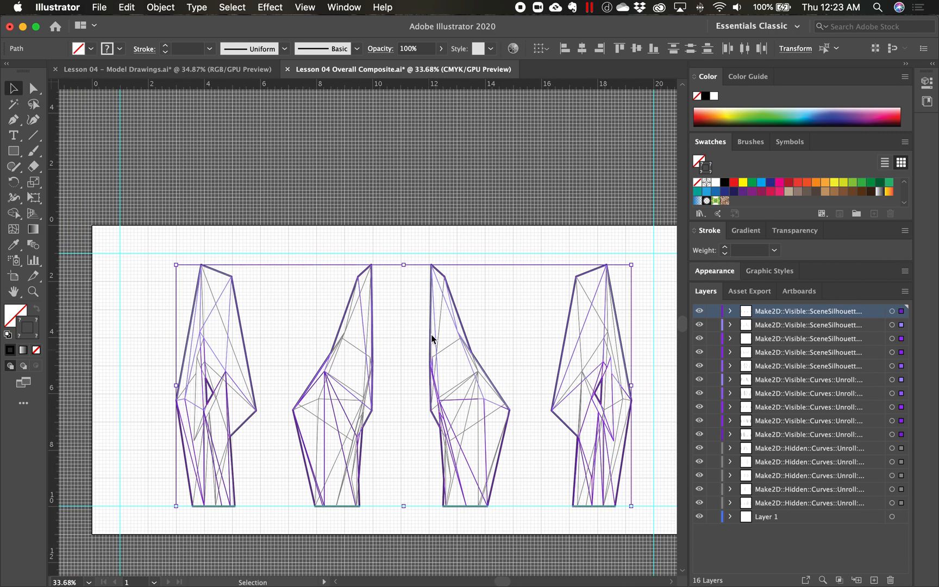
left_click(905, 64)
left_click_drag(503, 387, 556, 358)
mouse_move(403, 374)
left_mouse_down()
mouse_move(419, 380)
mouse_move(412, 392)
left_mouse_up()
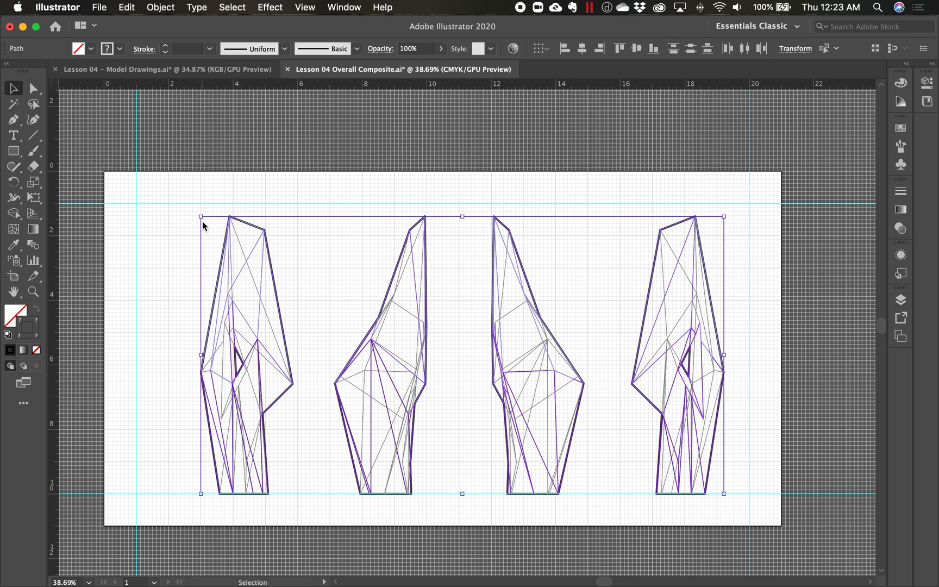
left_click_drag(201, 217, 178, 202)
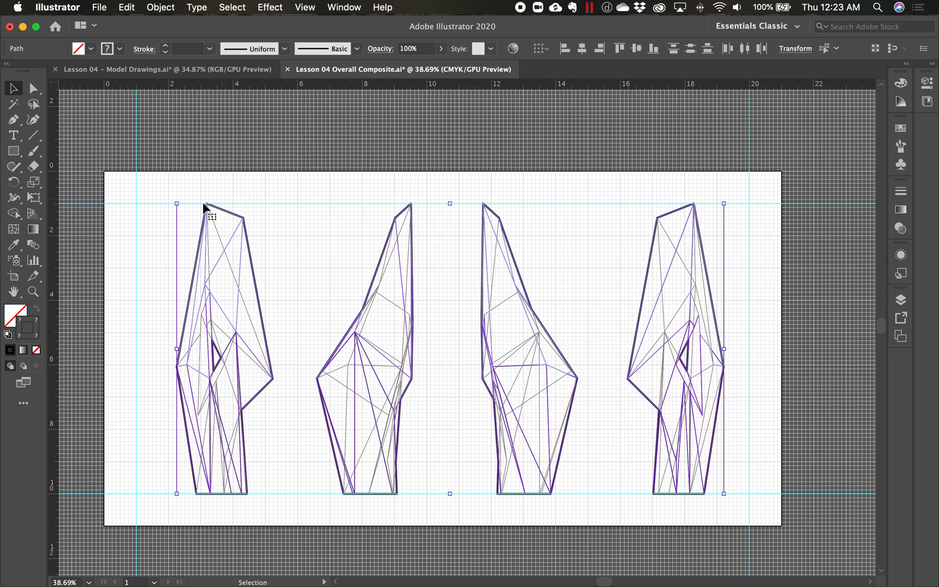
- Move the fourth drawing horizontally until its widest point touches the right margin guide at 20 inches
left_click(760, 384)
key("space")
left_click_drag(725, 467, 697, 467)
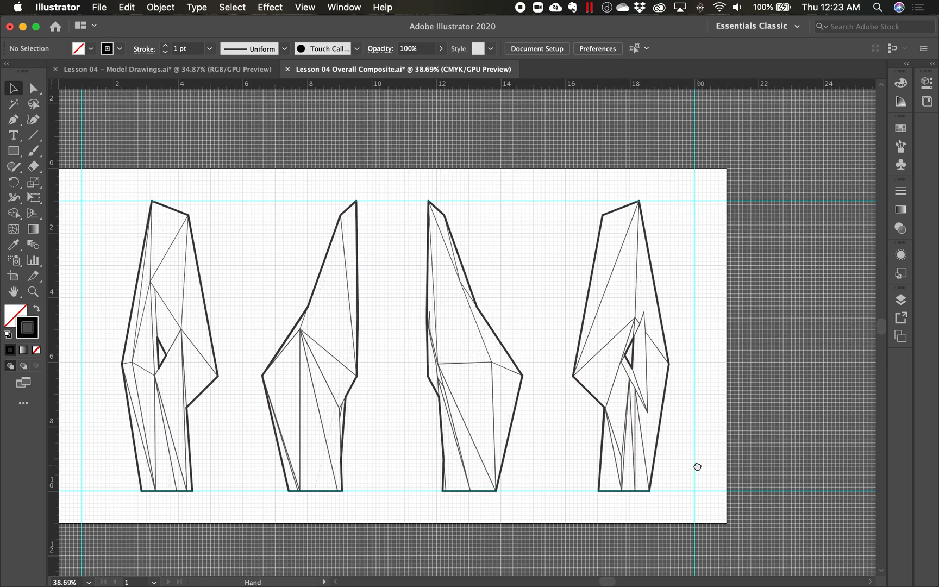
left_click_drag(549, 185, 715, 535)
left_click_drag(659, 455, 677, 448)
left_click(720, 441)
left_click_drag(579, 367, 647, 444)
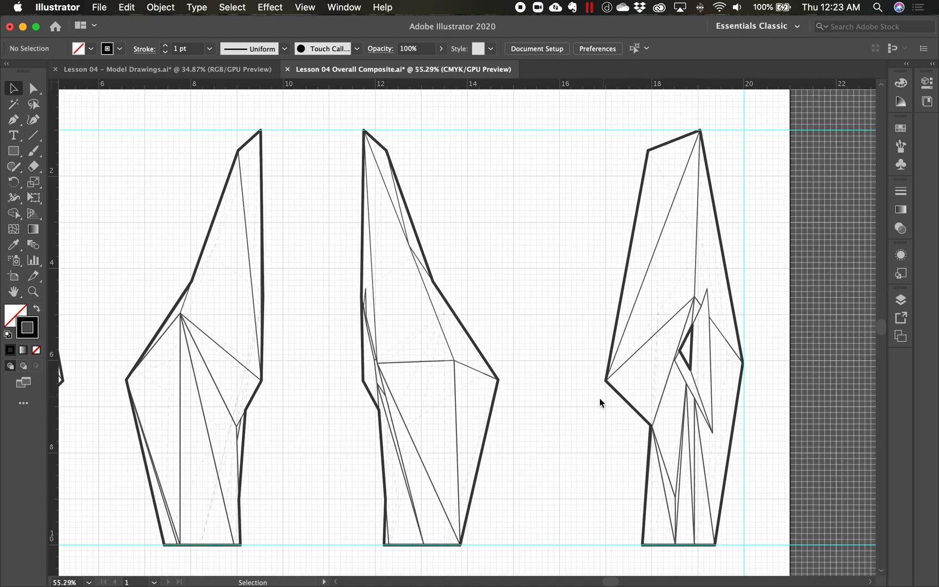
- Place vertical guides at 17 and 16 inches, and move the third drawing so its right edge touches the 16-inch guide
left_click_drag(54, 251, 606, 375)
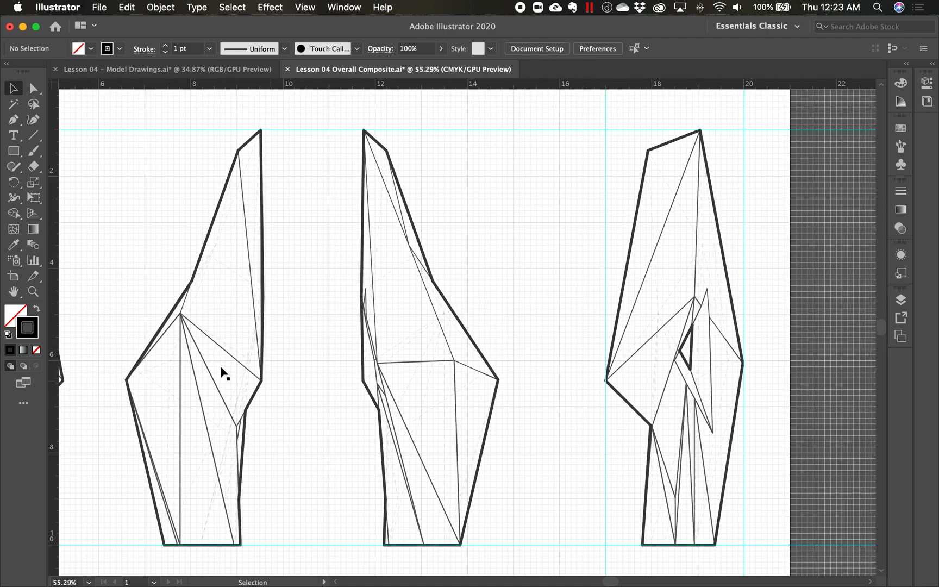
left_click_drag(54, 304, 558, 389)
mouse_move(325, 114)
left_mouse_down()
mouse_move(448, 482)
mouse_move(497, 565)
mouse_move(505, 555)
left_mouse_up()
left_click_drag(482, 485, 533, 478)
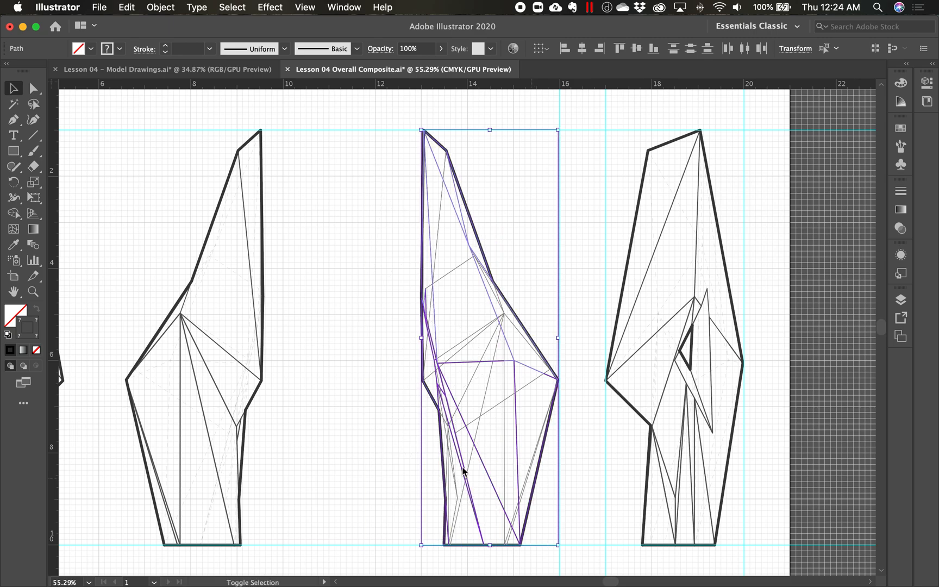
- Place vertical guides at 13 and 12 inches, and move the second drawing so its right edge touches the 12-inch guide
left_click(337, 420)
left_click_drag(58, 297, 421, 311)
left_click_drag(57, 252, 373, 342)
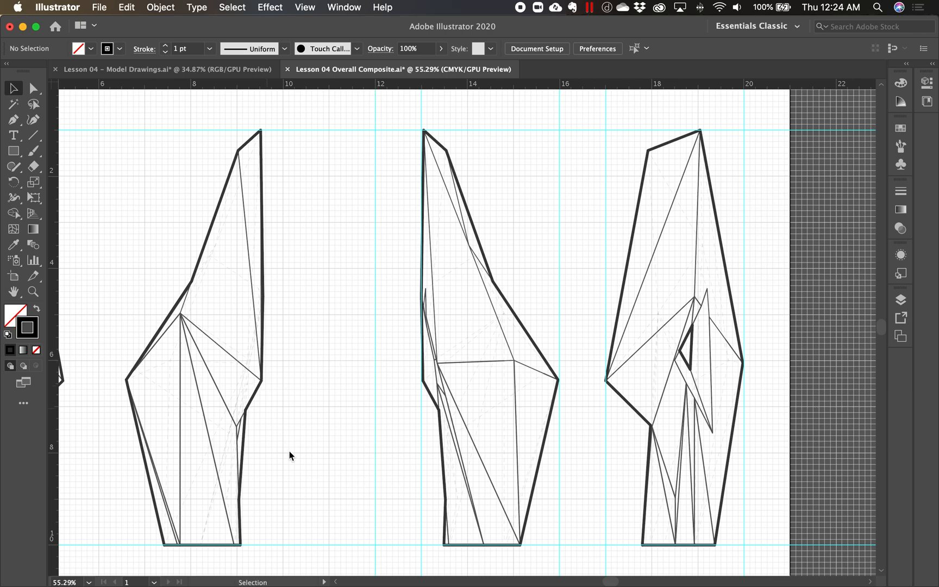
left_click_drag(108, 114, 289, 552)
left_click_drag(243, 416, 355, 405)
- Place vertical guides at 9 and 8 inches, and move the first drawing so its right edge touches the 8-inch guide
left_click(177, 341)
left_click_drag(52, 275, 234, 335)
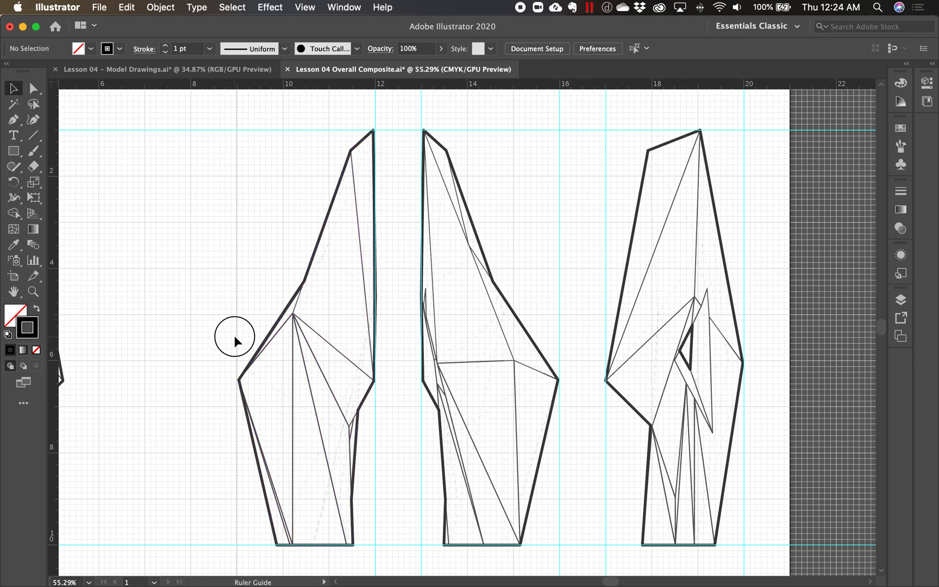
left_click_drag(55, 297, 362, 341)
key("space")
scroll(212, 264, "left", 3)
left_click_drag(165, 102, 313, 536)
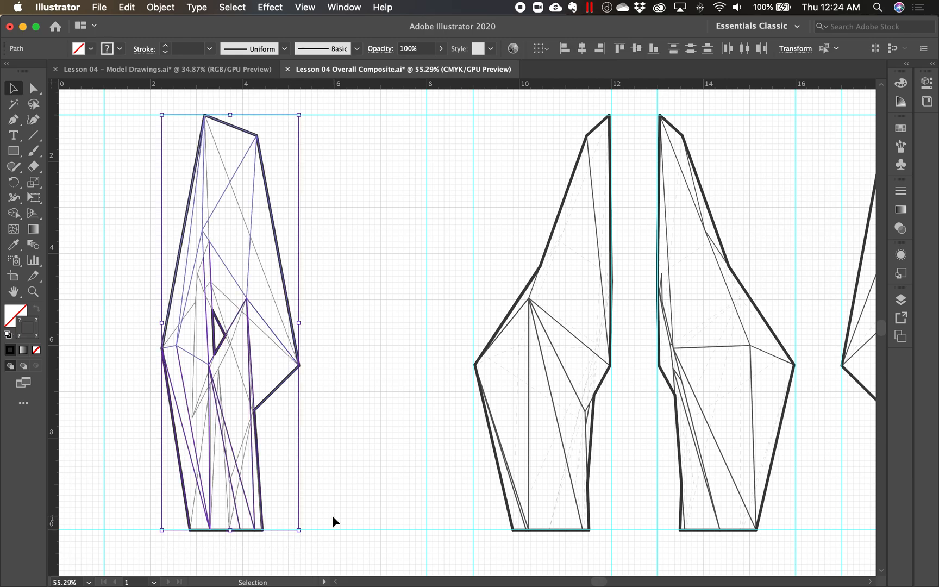
left_click_drag(274, 390, 396, 399)
left_click(264, 381)
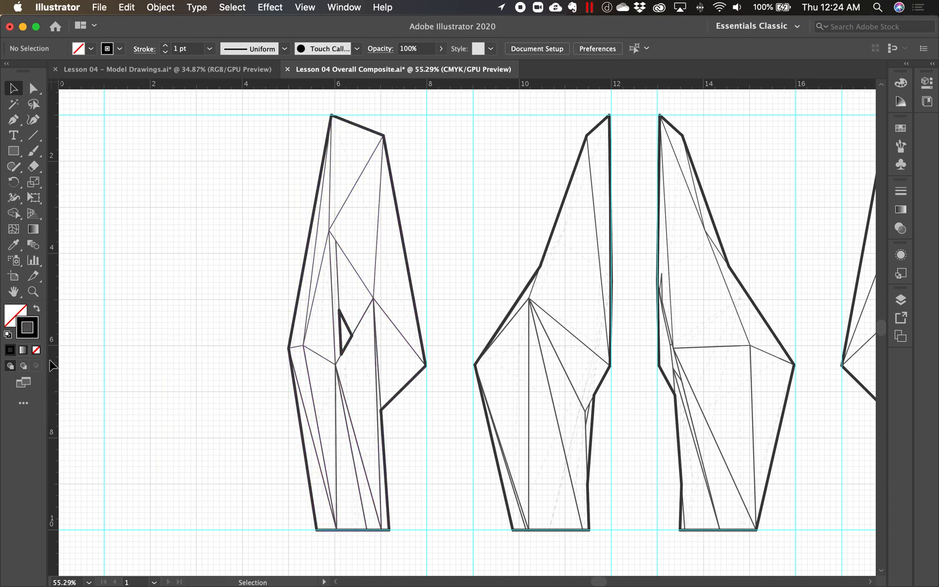
- Place vertical guides at 5 and 4 inches, marking the first drawing's left edge and a 1-inch gap beside it
left_click_drag(51, 365, 291, 420)
left_click_drag(54, 374, 245, 421)
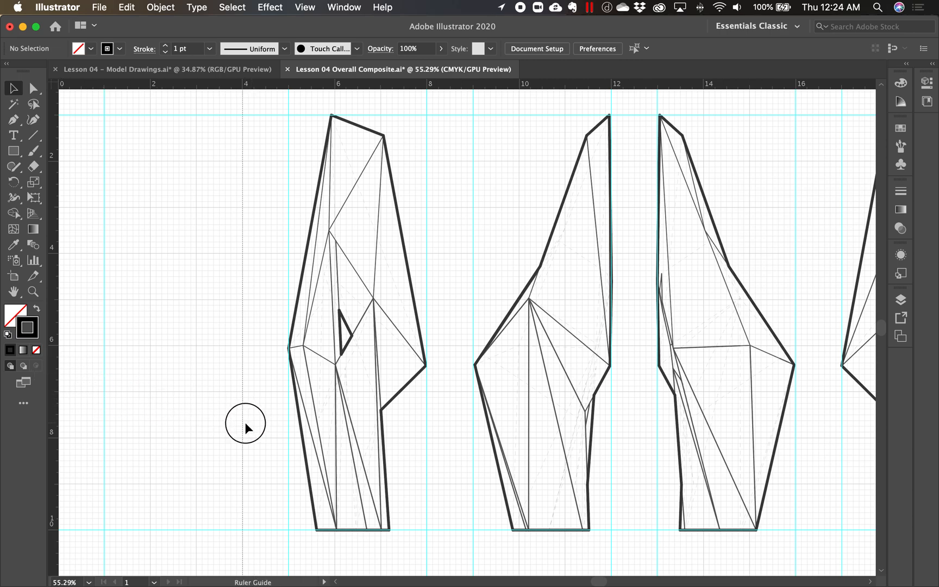
left_click(216, 449, "alt+super")
left_click(322, 430, "alt+super")
left_click(497, 300, "alt+super")
left_click_drag(465, 336, 380, 370)
left_click_drag(537, 338, 329, 391)
left_click_drag(325, 333, 377, 369)
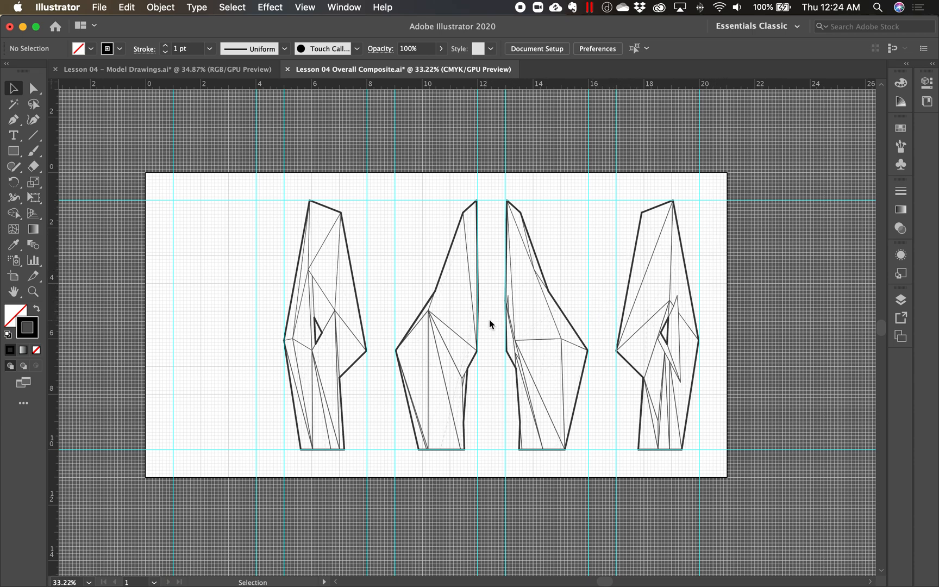
- Place horizontal guides at 5 and 6 inches to split the empty left column into two frames with a 1-inch gap
key("z")
left_click_drag(308, 337, 333, 367)
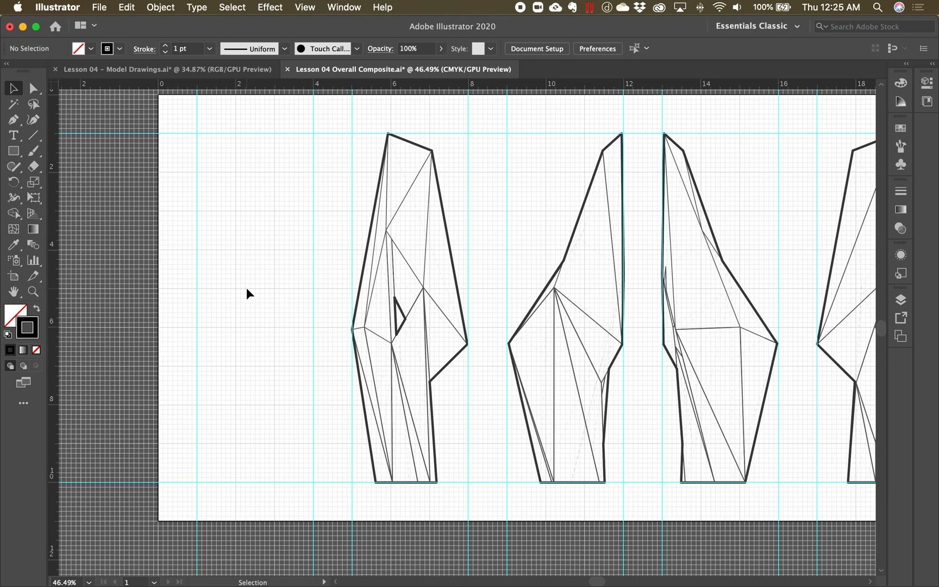
key("z")
left_click_drag(130, 345, 225, 382)
left_click_drag(157, 335, 264, 378)
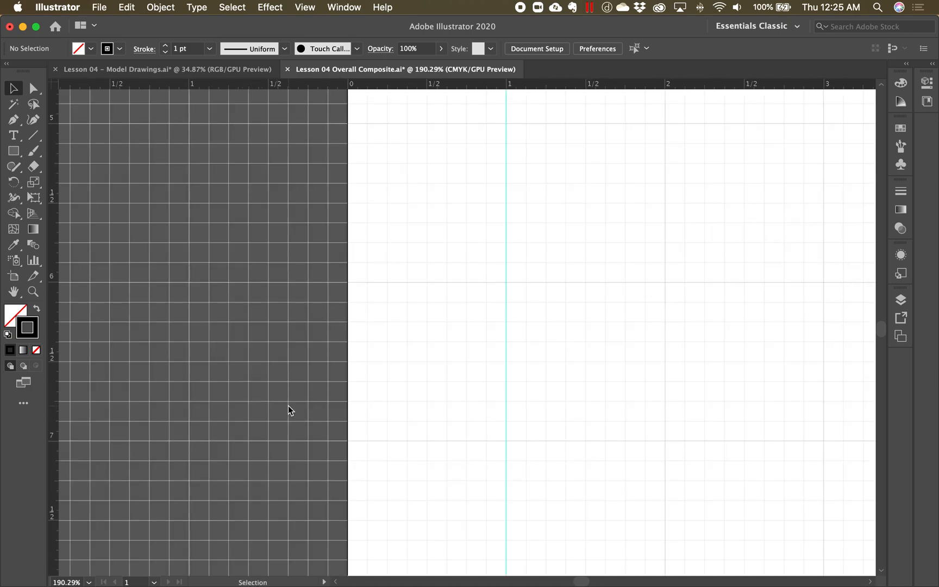
left_click_drag(111, 83, 94, 129)
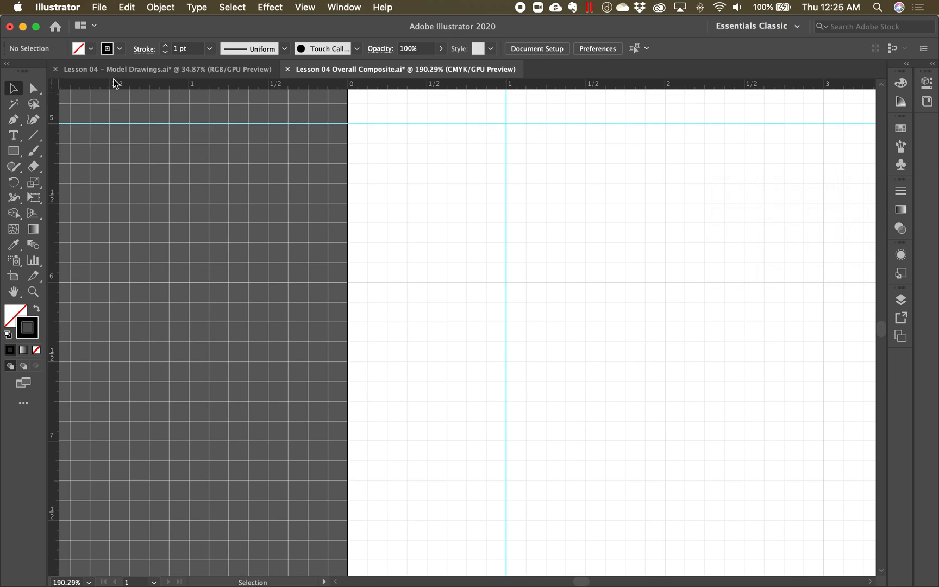
left_click_drag(114, 83, 109, 288)
left_click(468, 288, "alt+super")
left_click(473, 271, "alt+super")
left_click(473, 299, "alt+super")
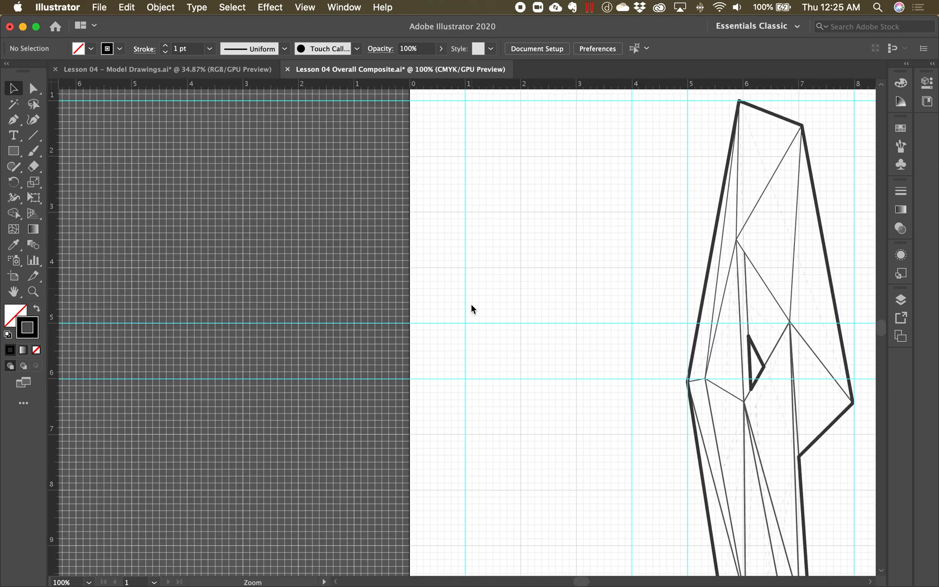
left_click(472, 308, "alt+super")
left_click(471, 308, "alt+super")
left_click_drag(495, 332, 279, 304)
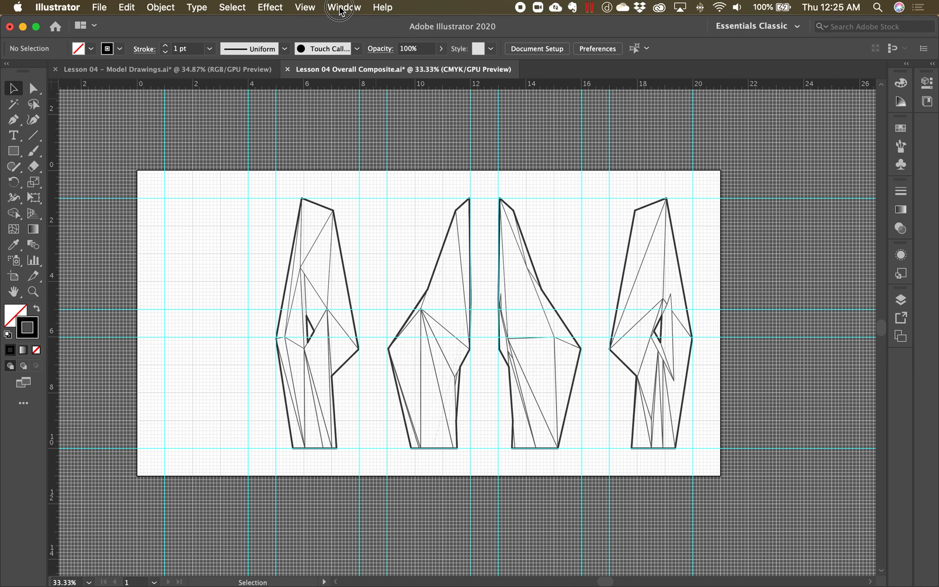
- Hide the document grid in the Overall Composite
left_click(340, 10)
mouse_move(298, 10)
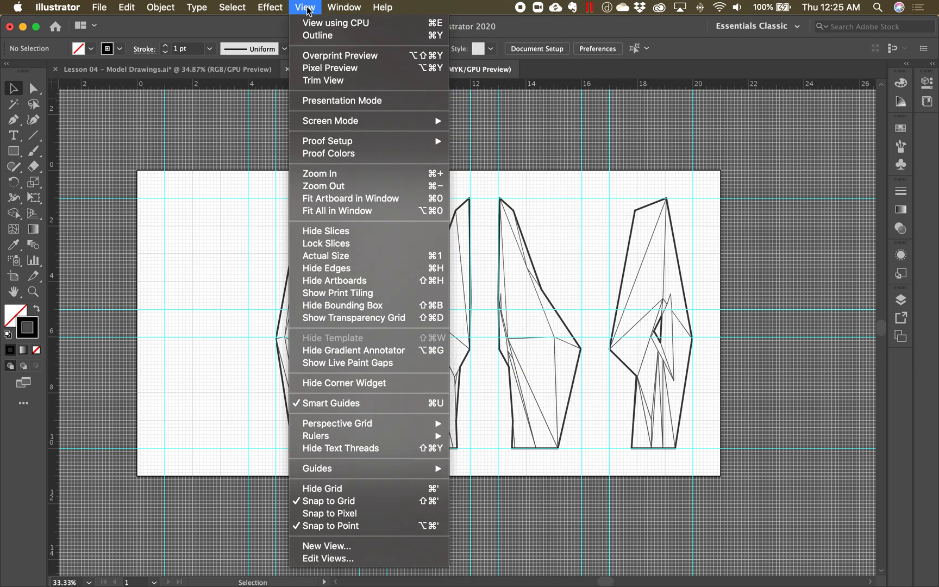
left_click(360, 492)
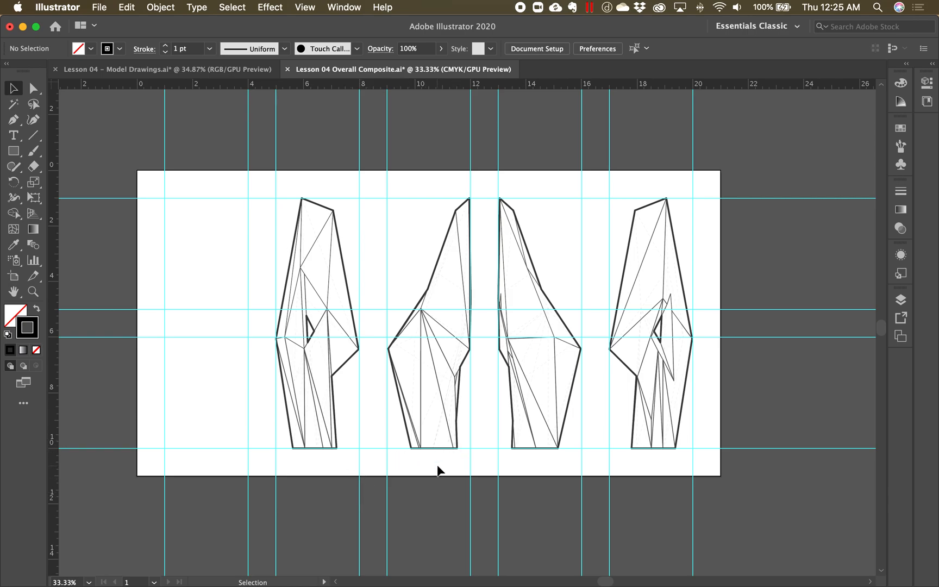
- Try out a black-filled rectangle of about 3 by 4 inches in the guide frames of the empty left column, and delete it
left_click_drag(203, 410, 247, 413)
left_click_drag(212, 346, 315, 407)
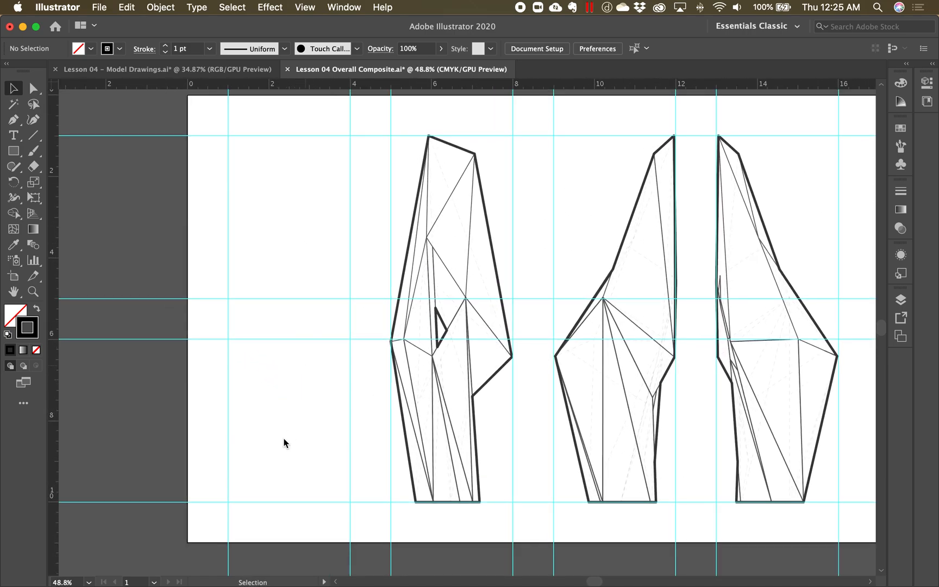
key("m")
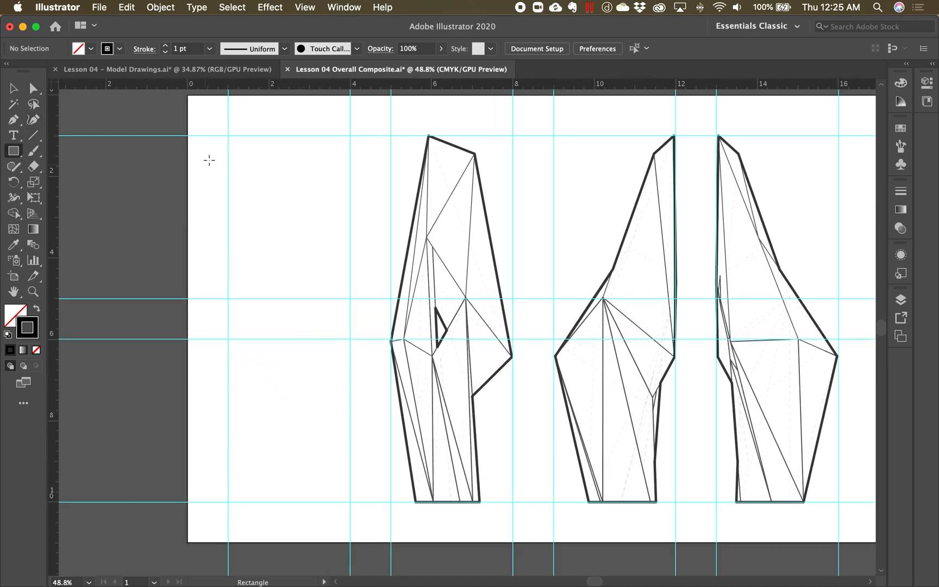
mouse_move(228, 136)
left_mouse_down()
mouse_move(320, 279)
mouse_move(351, 299)
left_mouse_up()
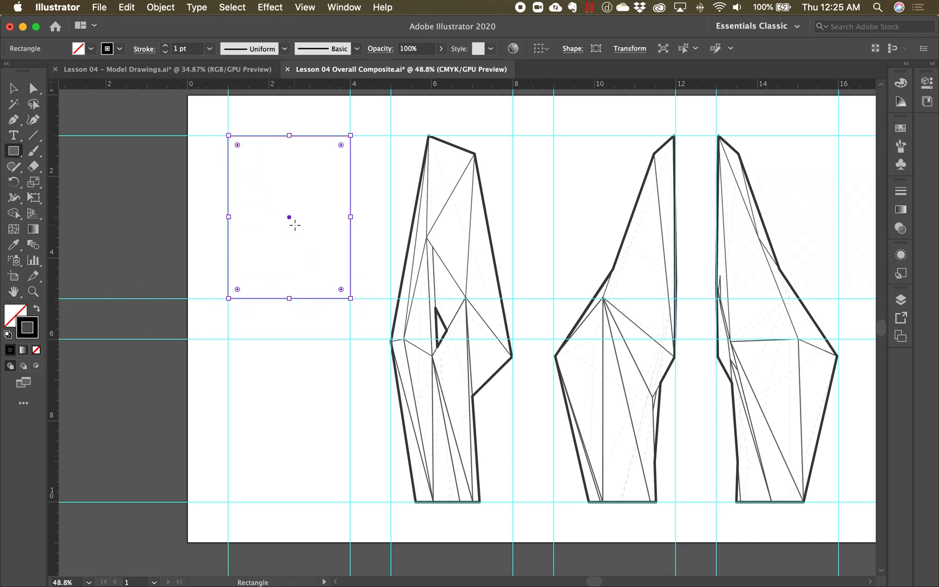
left_click(37, 309)
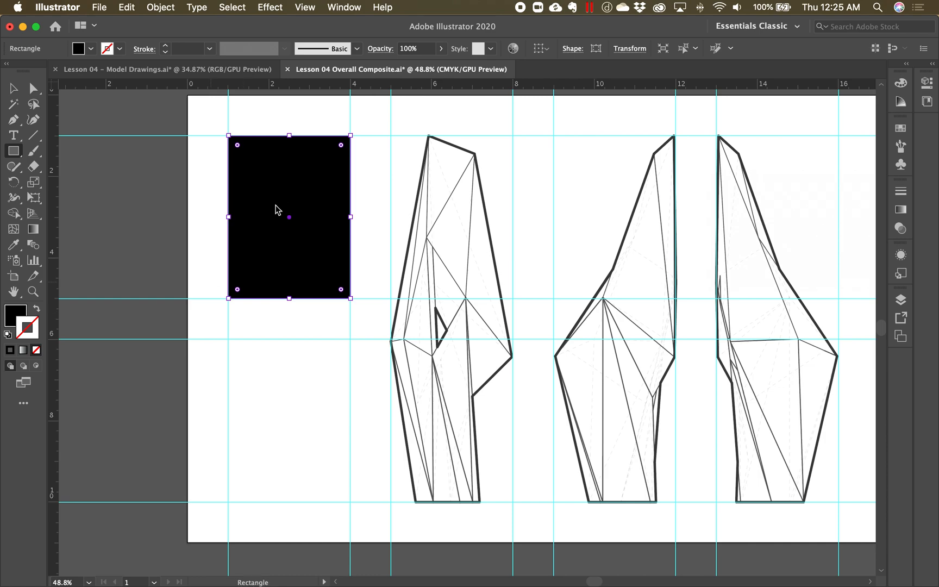
left_click(13, 88)
left_click_drag(254, 183, 252, 381)
key("Delete")
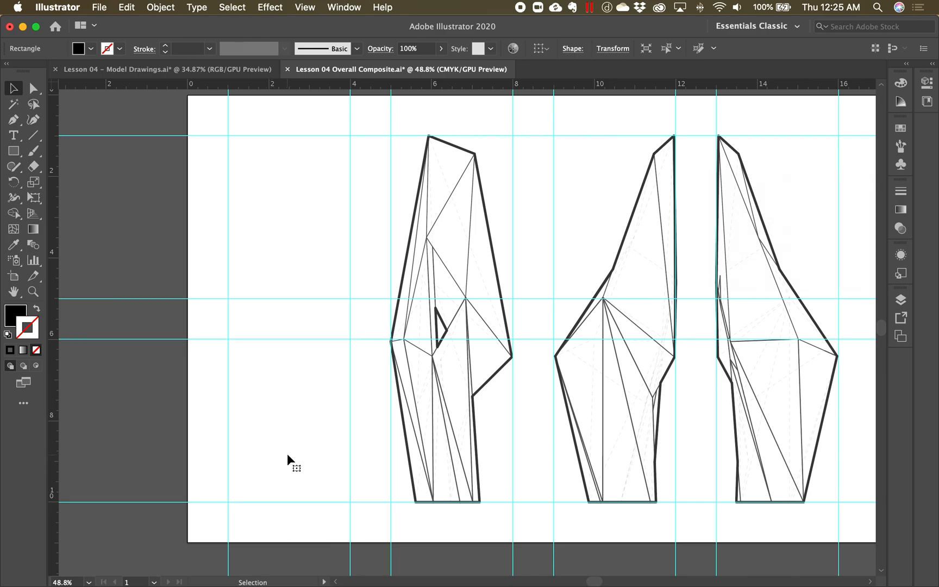
- Hide all the guides in the Overall Composite to view the drawing layout on its own
key("space")
left_click_drag(371, 417, 335, 415)
left_click(297, 407, "alt+super")
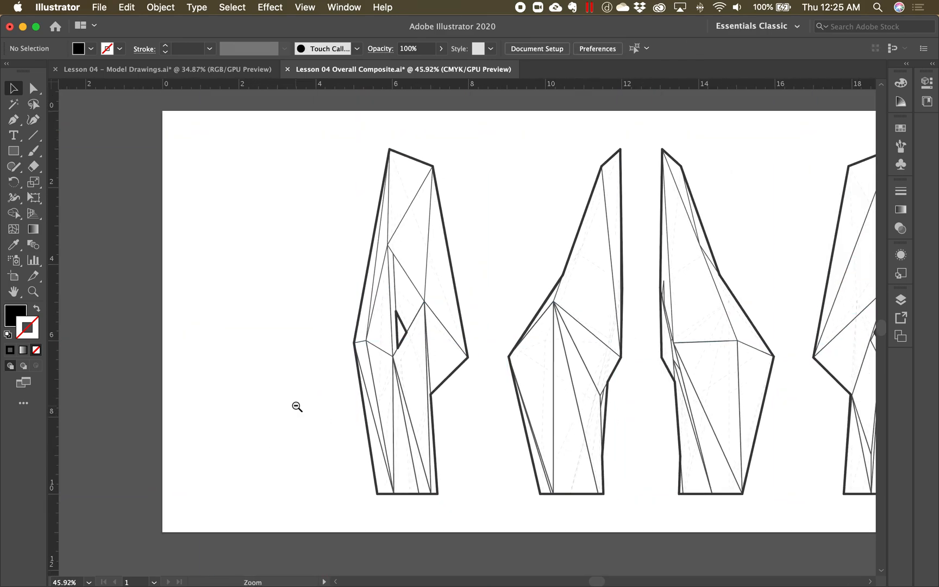
- Show the hidden guides again across the Overall Composite
left_click(344, 407, "alt+super")
left_click_drag(538, 364, 375, 429)
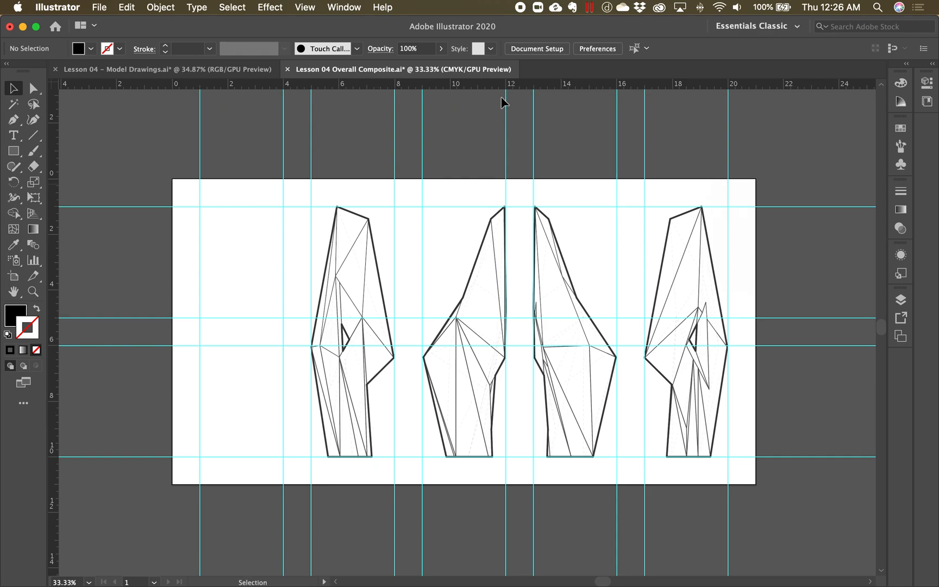
- Switch to Photoshop to view the Lesson 04 - Model Photos file, and return to the Illustrator composite
left_click_drag(534, 27, 542, 212)
double_click(555, 121)
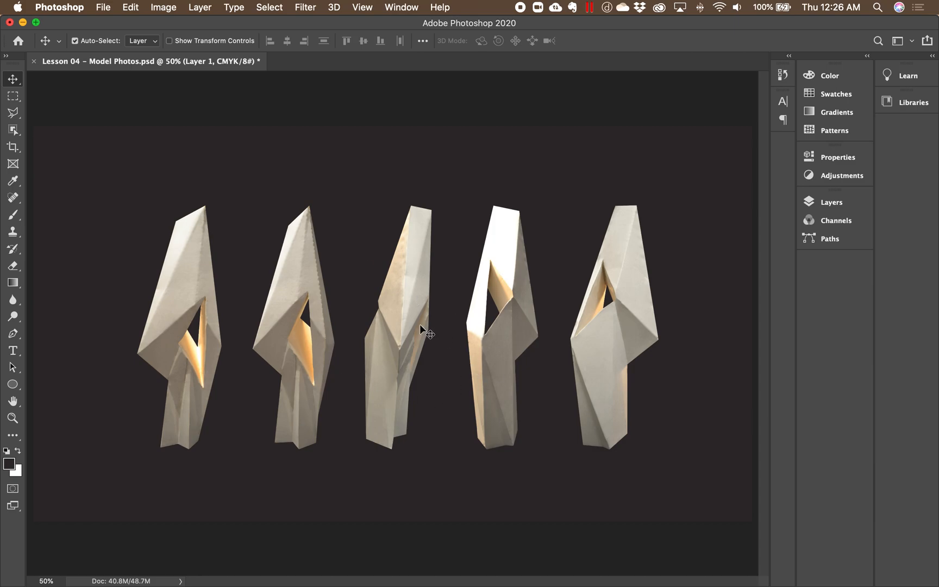
double_click(313, 28)
left_click(154, 213)
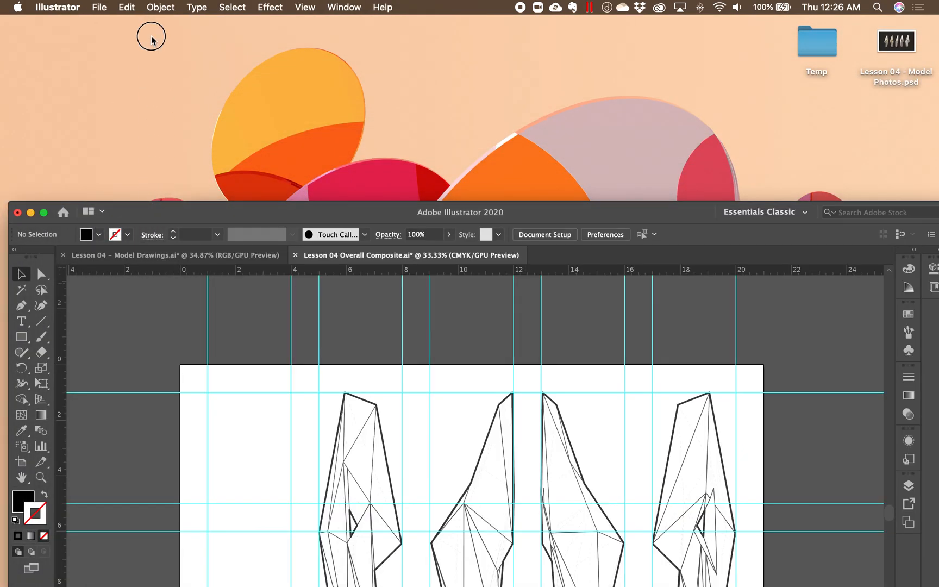
double_click(185, 215)
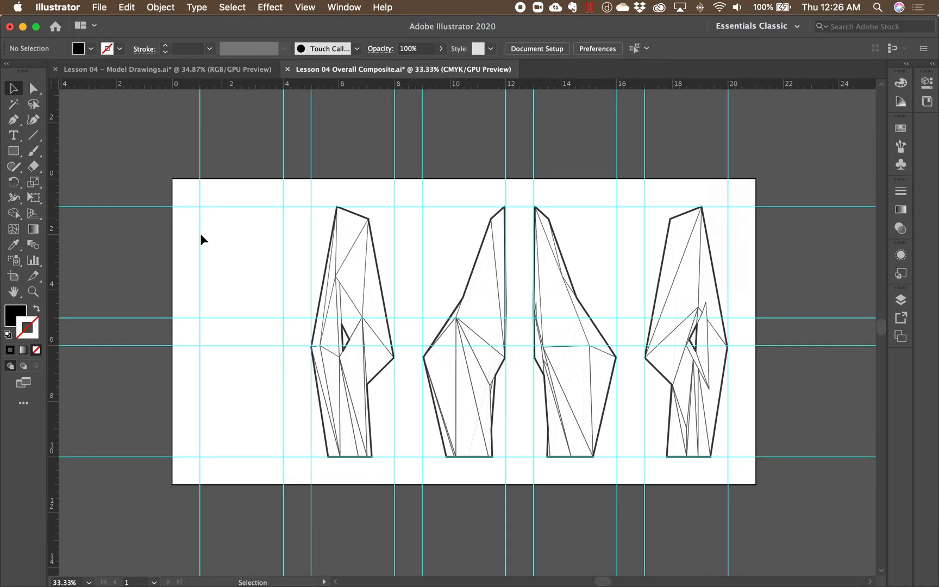
- Place Lesson 04 - Model Photos.psd from the Desktop unlinked, with layers flattened to a single image, over the upper part of the composite
left_click(99, 8)
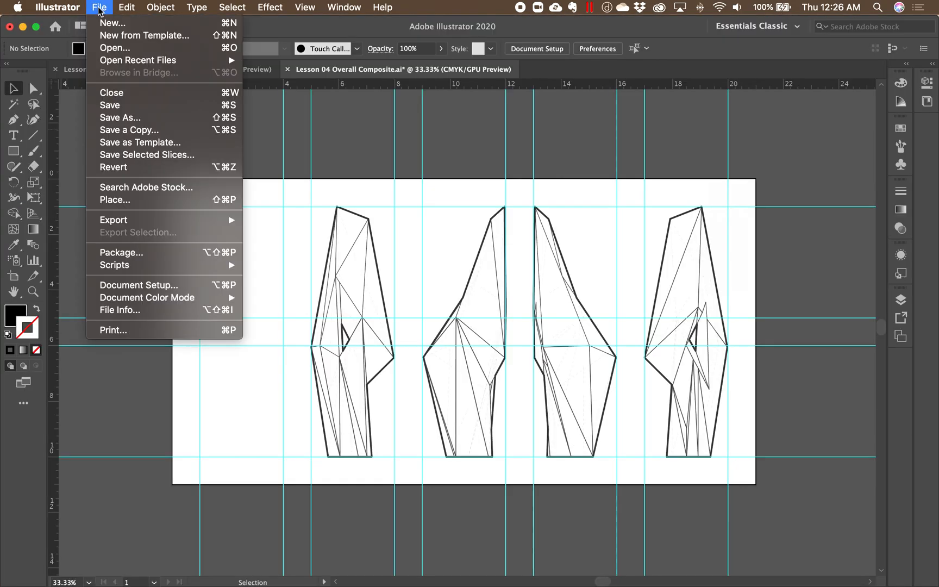
left_click(146, 205)
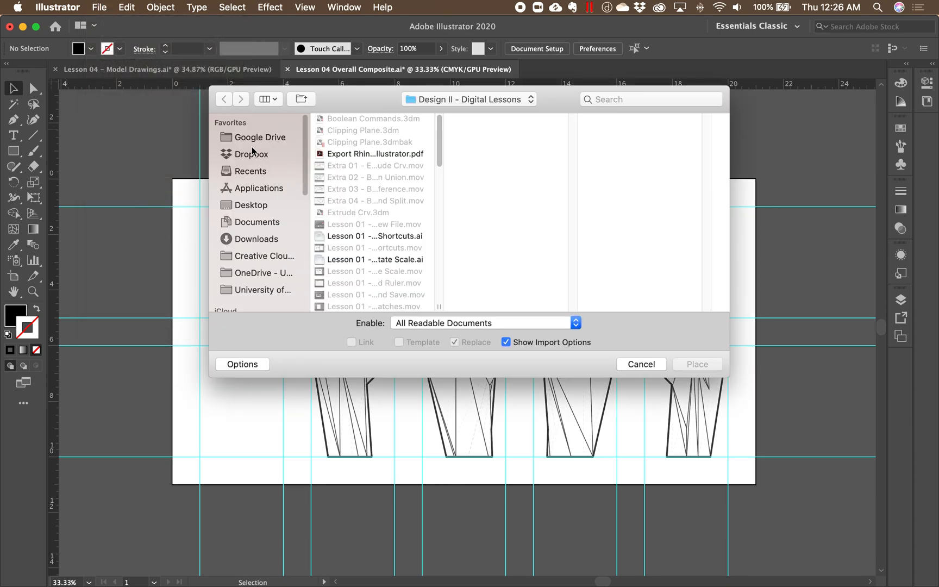
left_click(259, 206)
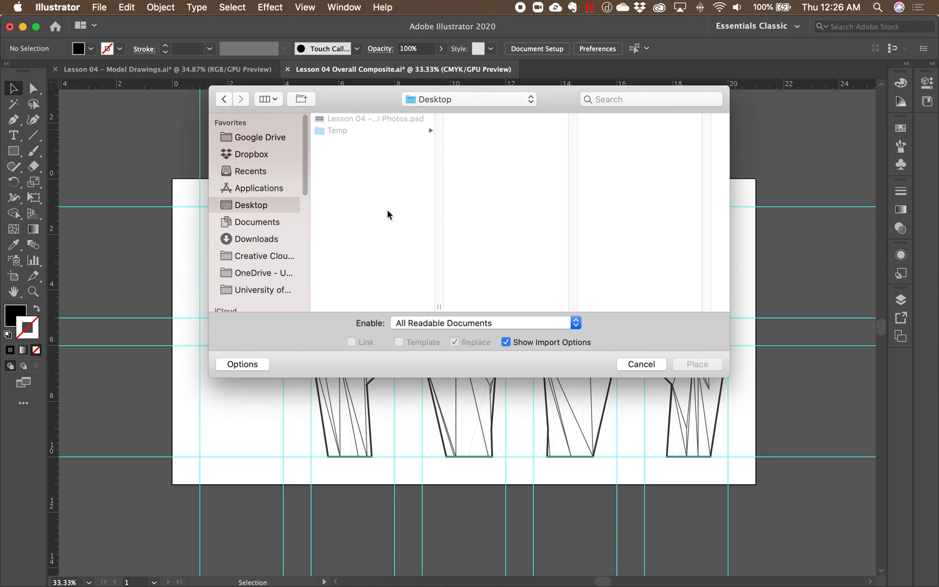
left_click(372, 119)
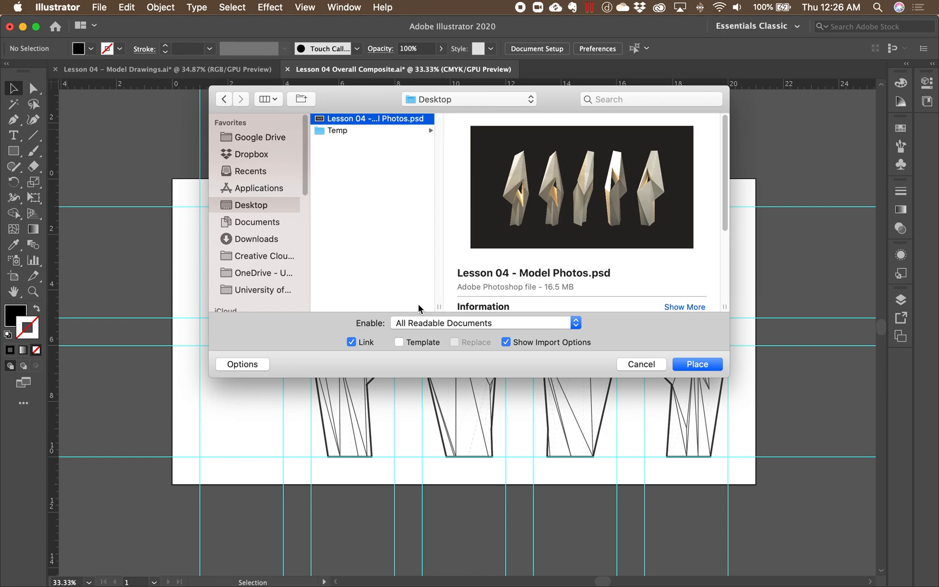
left_click(351, 343)
left_click(697, 364)
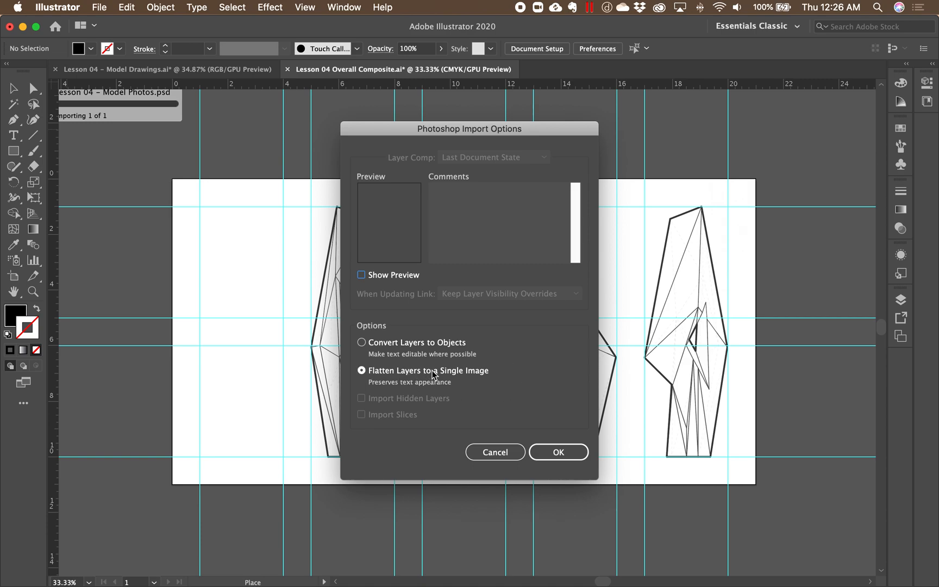
left_click(572, 454)
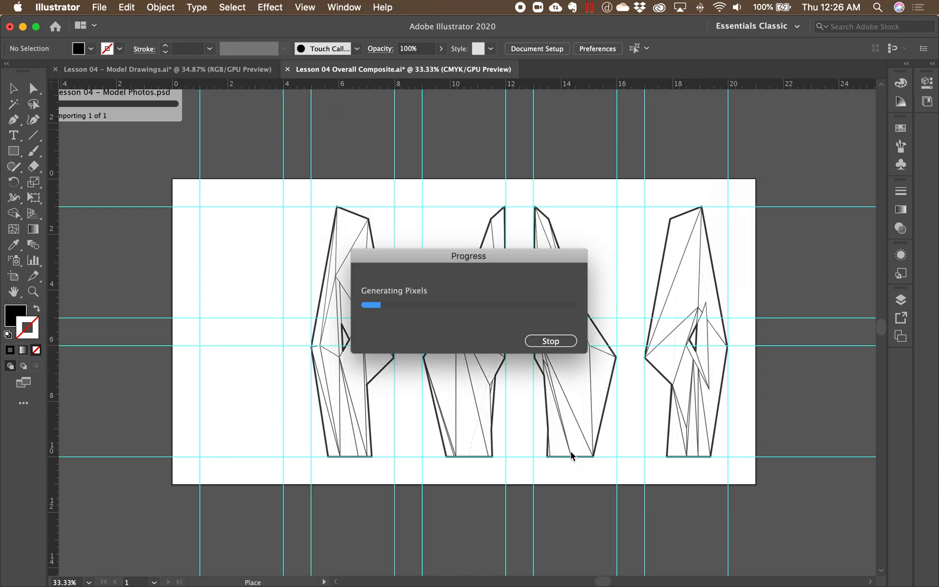
left_click(225, 244)
left_click_drag(255, 266, 247, 162)
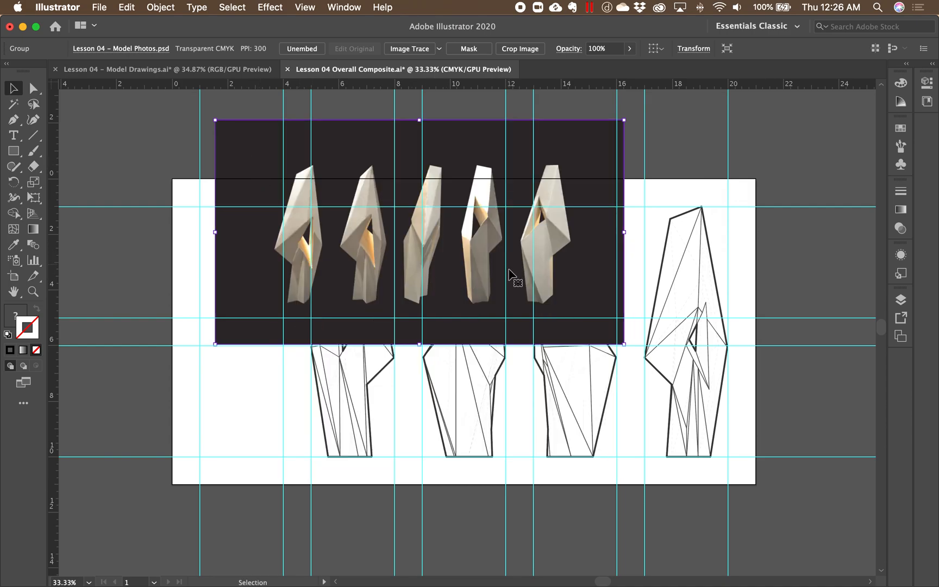
left_click_drag(474, 155, 450, 142)
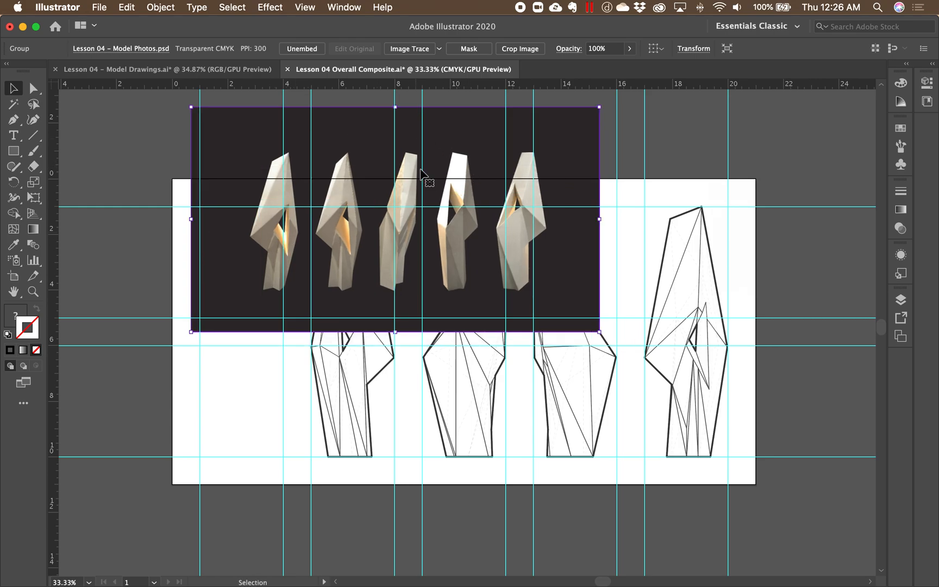
- Place Lesson 04 - Model Photos.psd a second time as a linked file, positioned below the embedded copy
left_click(101, 8)
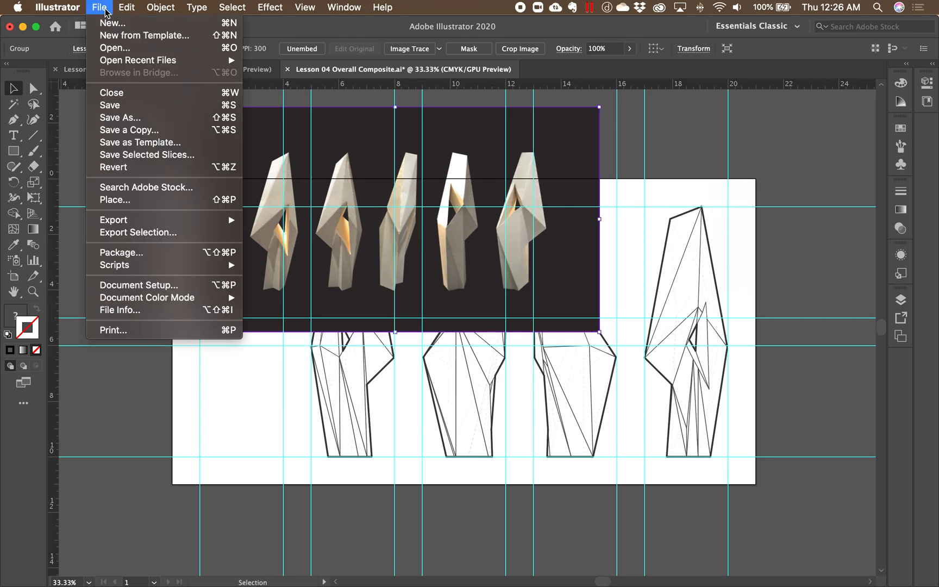
left_click(155, 204)
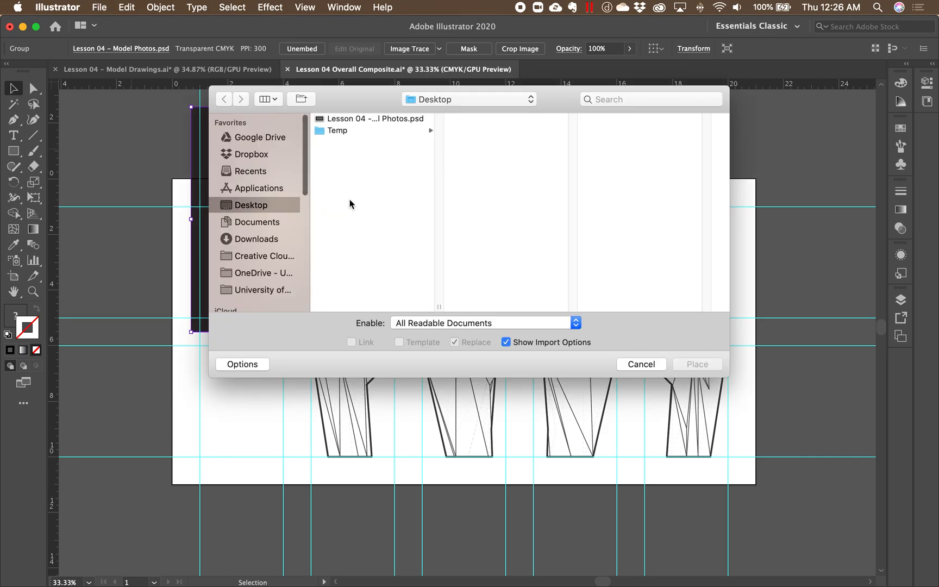
left_click(332, 118)
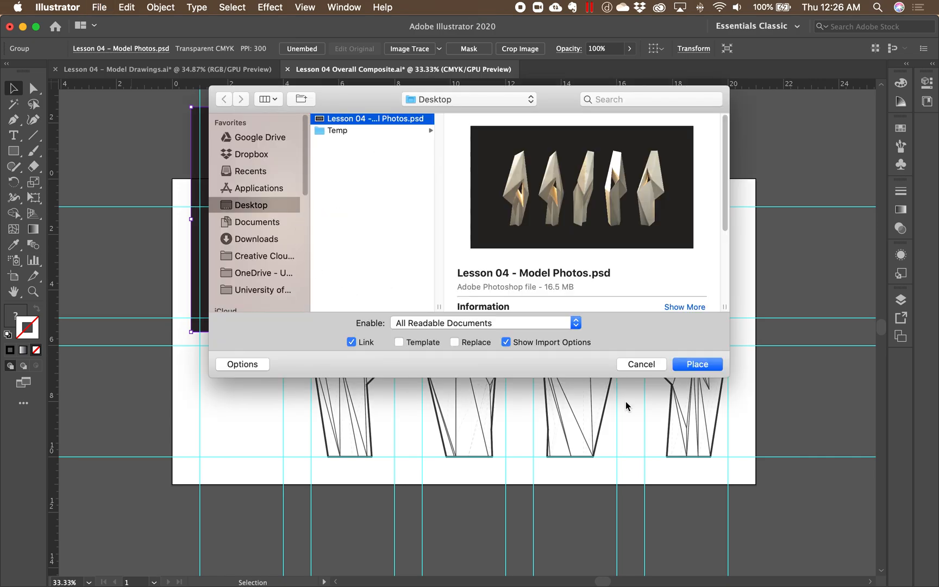
left_click(697, 365)
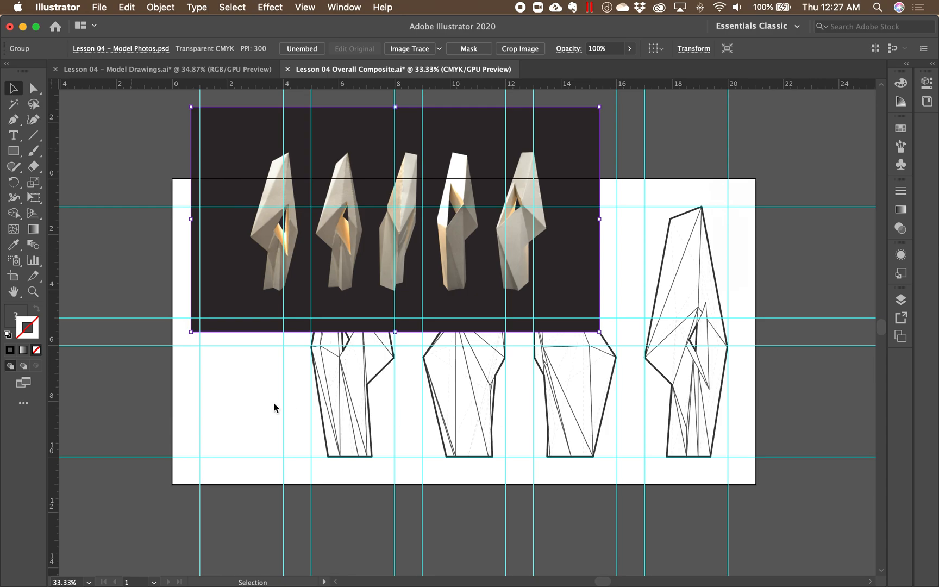
left_click(241, 384)
left_click_drag(269, 430, 228, 389)
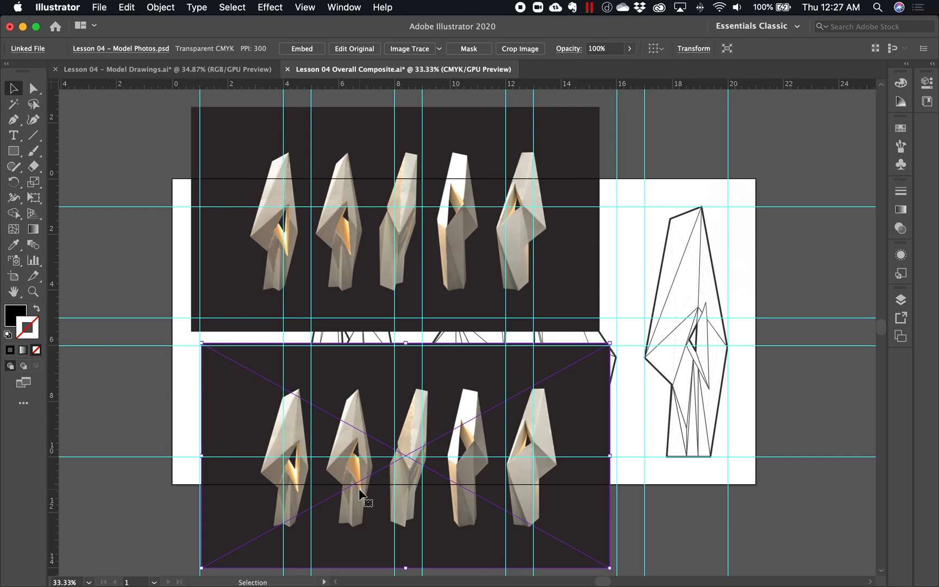
left_click_drag(250, 428, 217, 418)
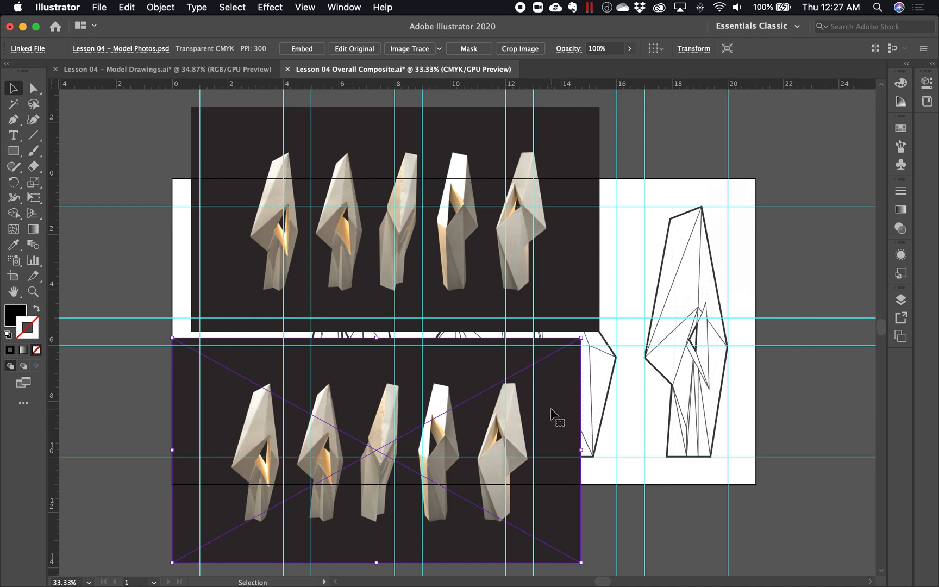
left_click_drag(240, 403, 261, 408)
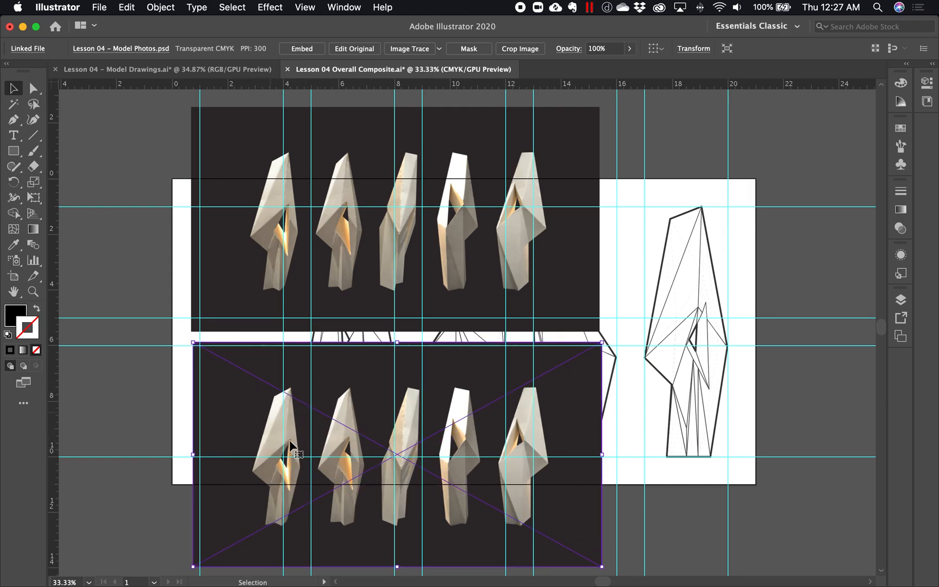
- Reposition the embedded and linked photo images so one sits directly above the other with a narrow gap
left_click(227, 260)
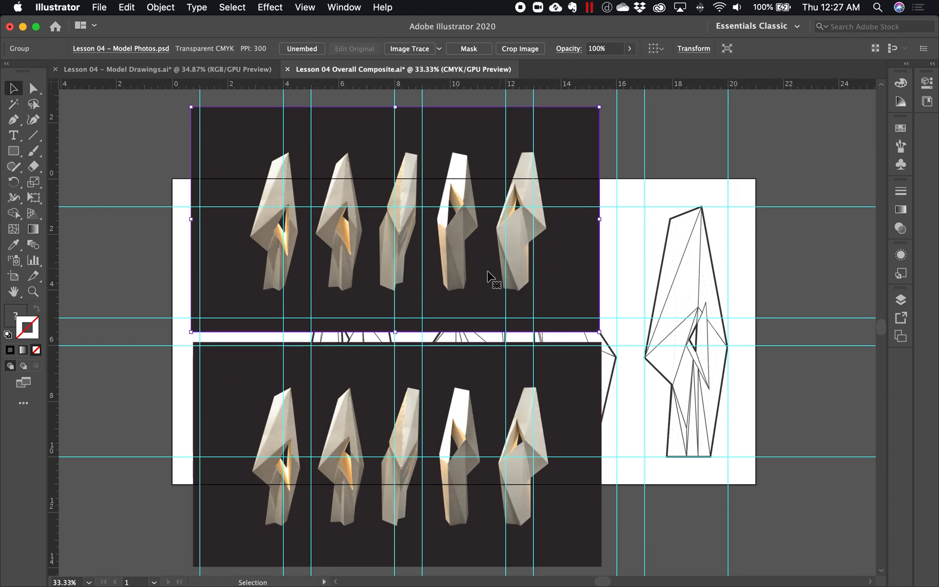
left_click_drag(262, 157, 254, 151)
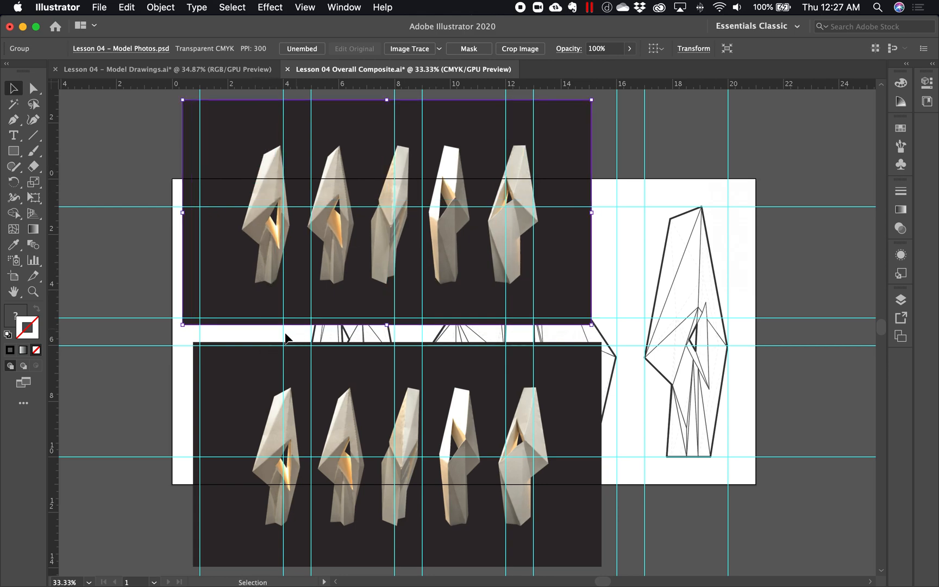
left_click_drag(241, 387, 239, 389)
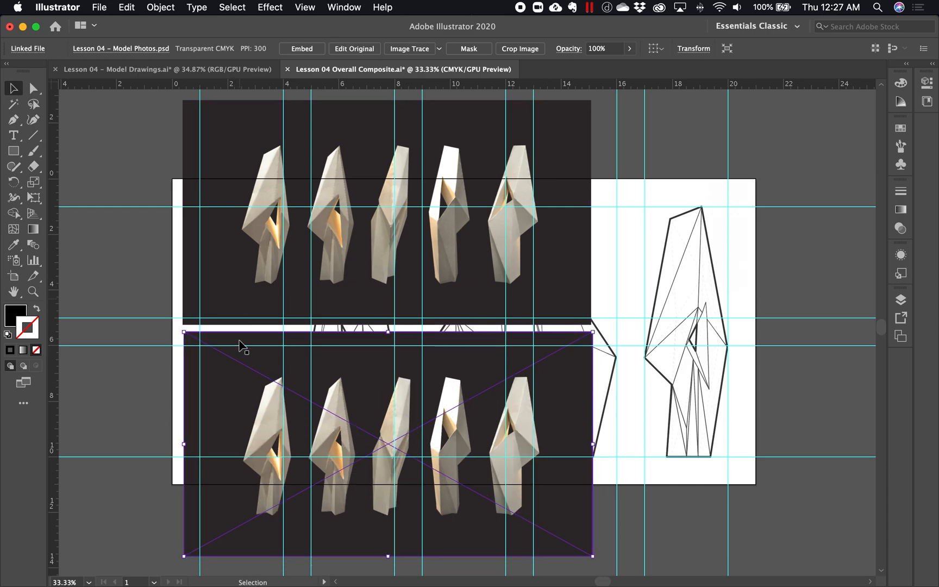
left_click(252, 296)
left_click(240, 400)
left_click(241, 291)
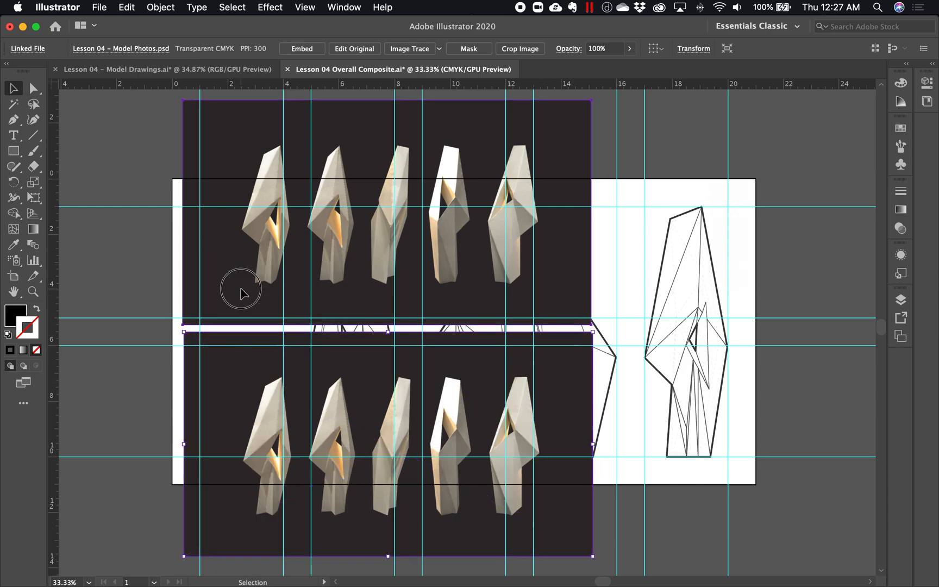
- Shift both photo images over the line drawings, with the embedded image overlapping the linked one
left_click_drag(234, 279, 349, 264)
left_click_drag(267, 397, 392, 384)
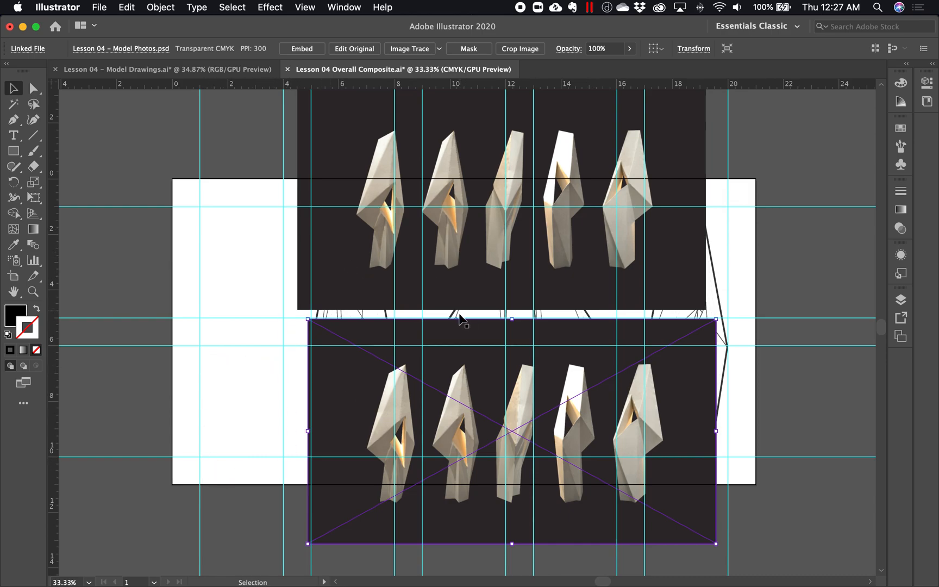
left_click(372, 247)
left_click_drag(372, 248, 386, 352)
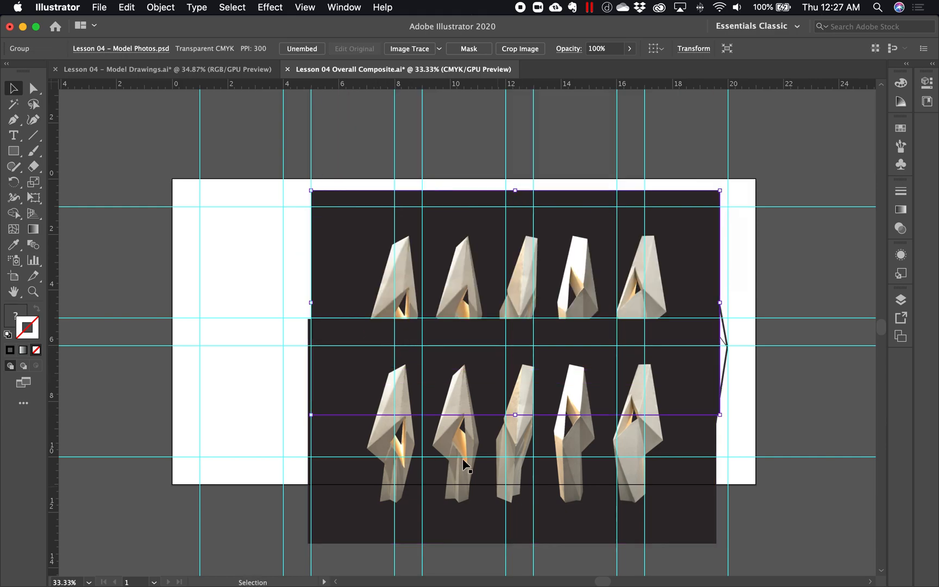
key("super+shift+a")
left_click_drag(350, 248, 325, 200)
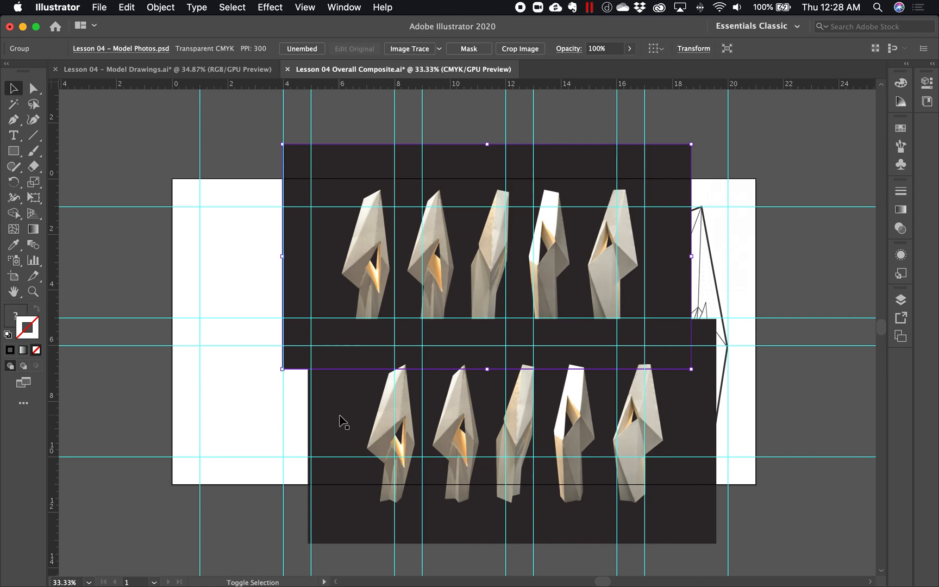
- Scale both photo images down together to about 9.6 inches wide and stack them over the empty left column
left_click(340, 417, "shift")
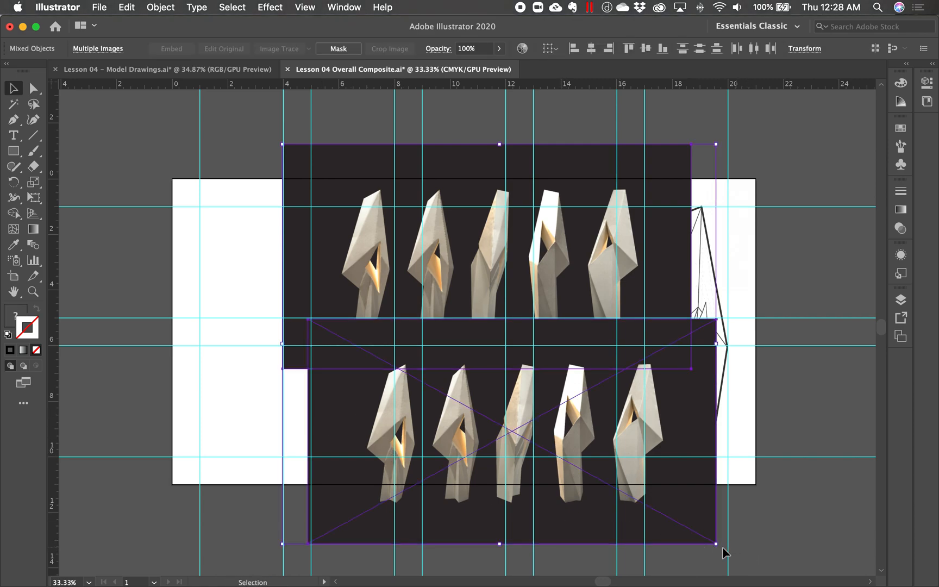
left_click_drag(716, 543, 566, 404)
left_click_drag(354, 243, 455, 396)
key("super+space")
key("space")
left_click(201, 463)
left_click_drag(262, 435, 234, 496)
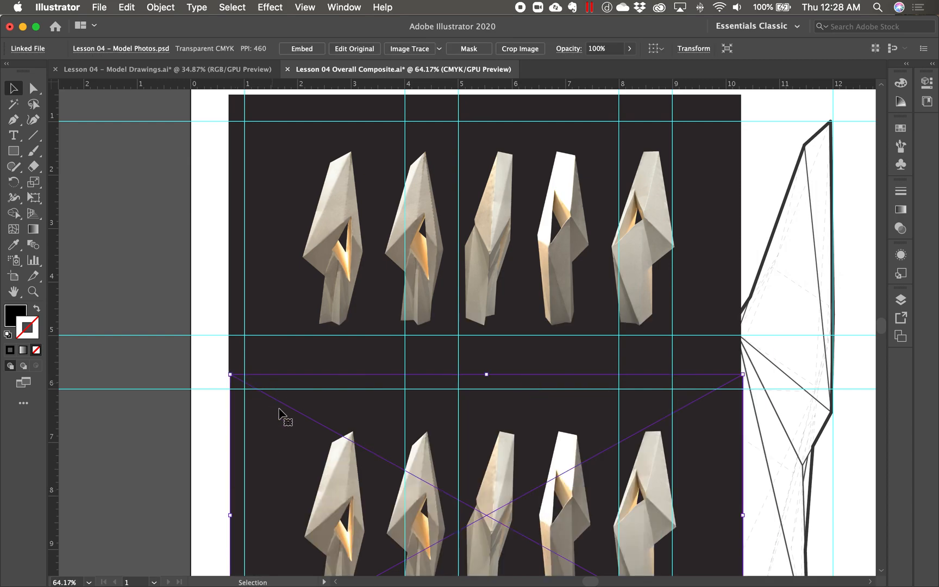
- Move both photo images left to slightly past the artboard edge and nudge them up, framing the first models within the left column guides
left_click(318, 256, "shift")
left_click_drag(325, 263, 308, 266)
left_click(308, 267, "shift")
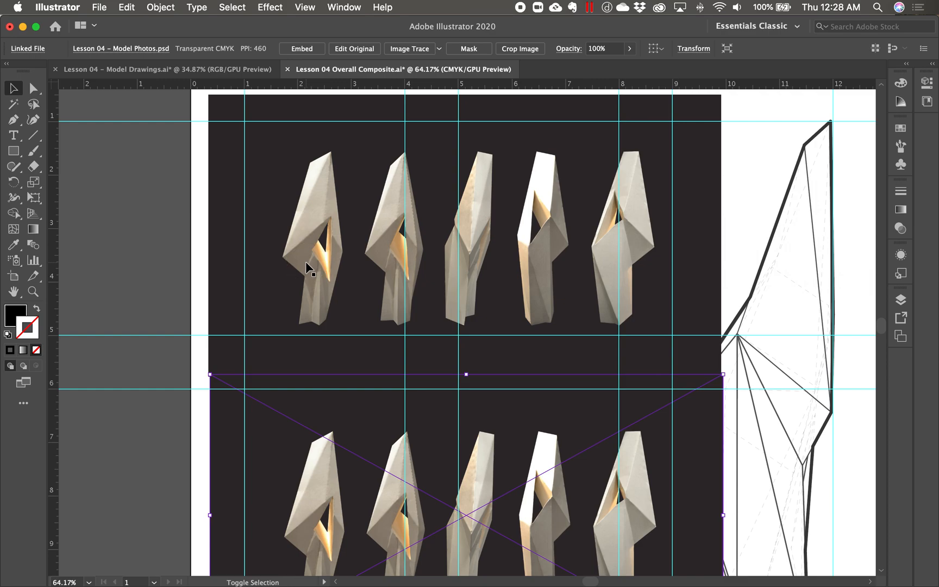
left_click(322, 282, "shift")
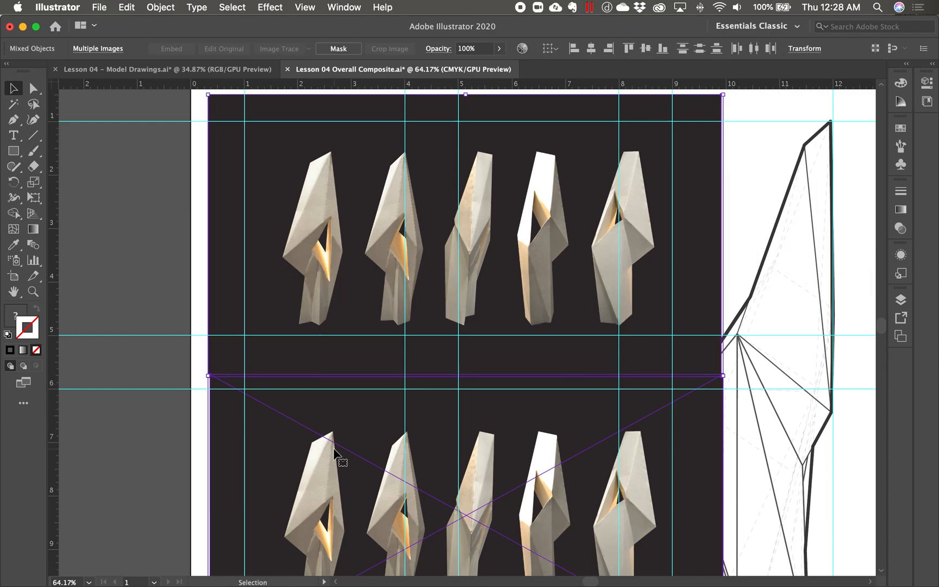
key("shift+Left")
key("shift+Left")
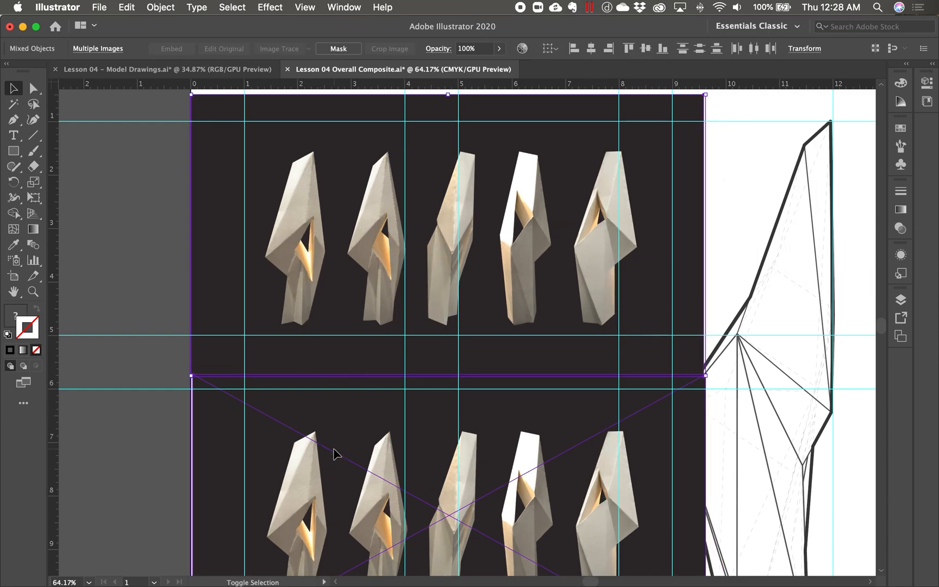
key("shift+Left")
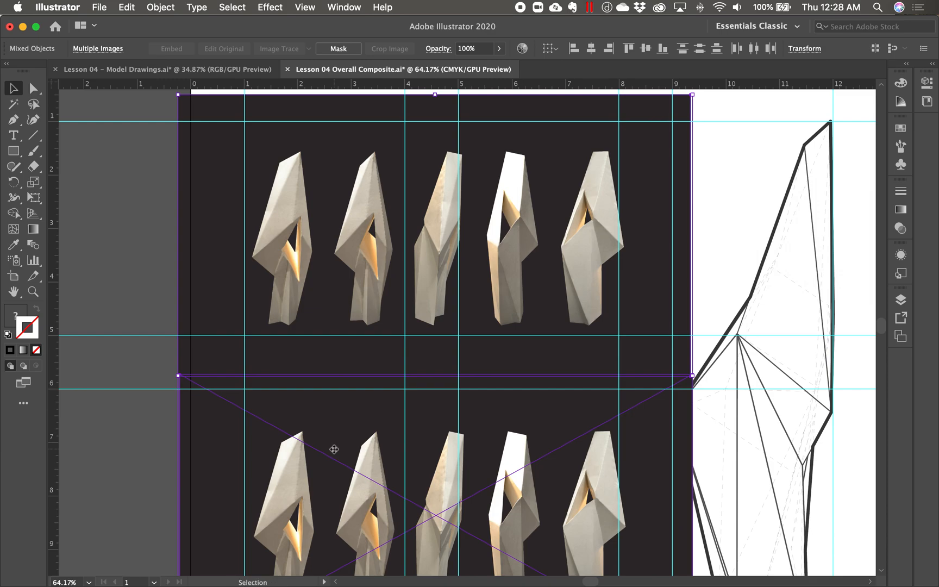
key("shift+Up")
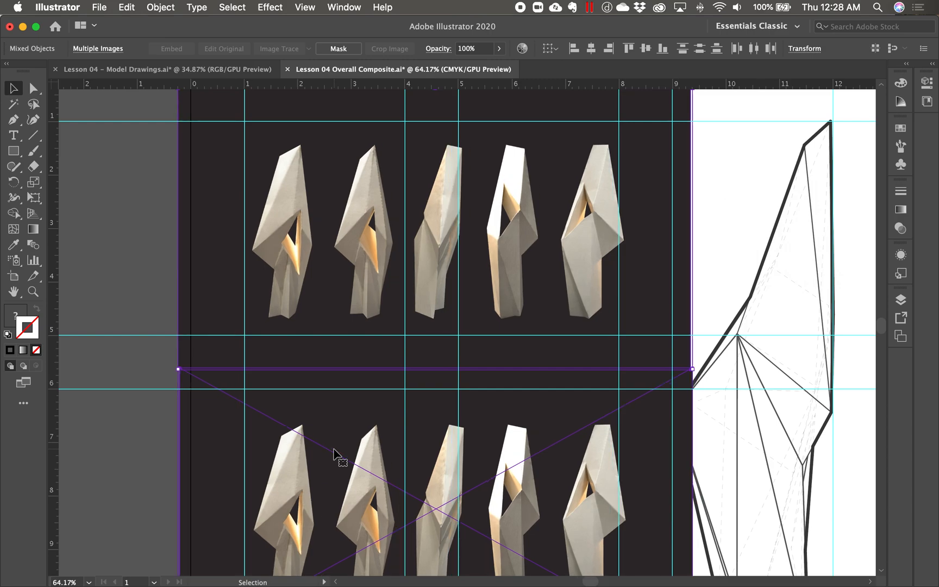
key("shift+Right")
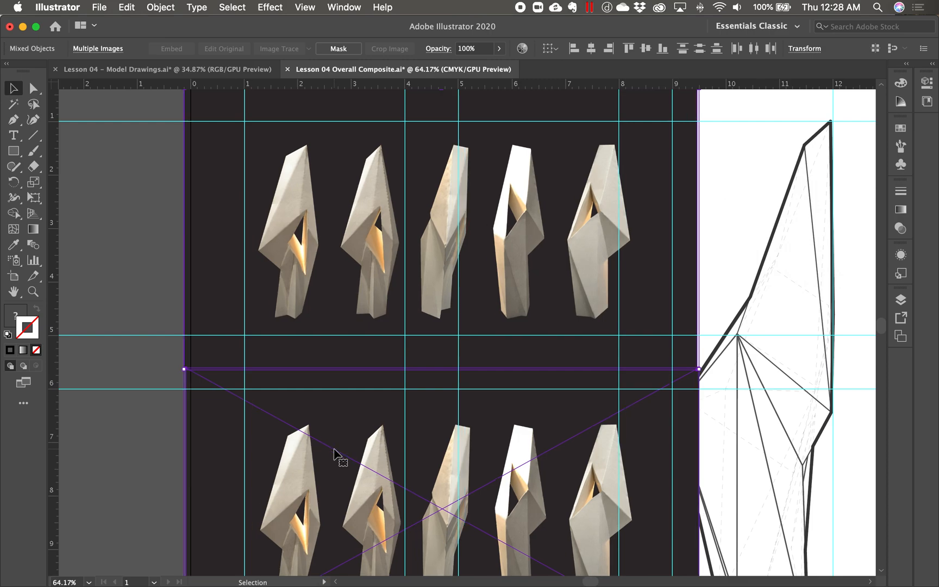
- Scale both photo images down together to about 9.3 inches wide and nudge them left past the artboard edge
key("super+minus")
left_click_drag(530, 376, 496, 380)
left_click_drag(648, 545, 644, 540)
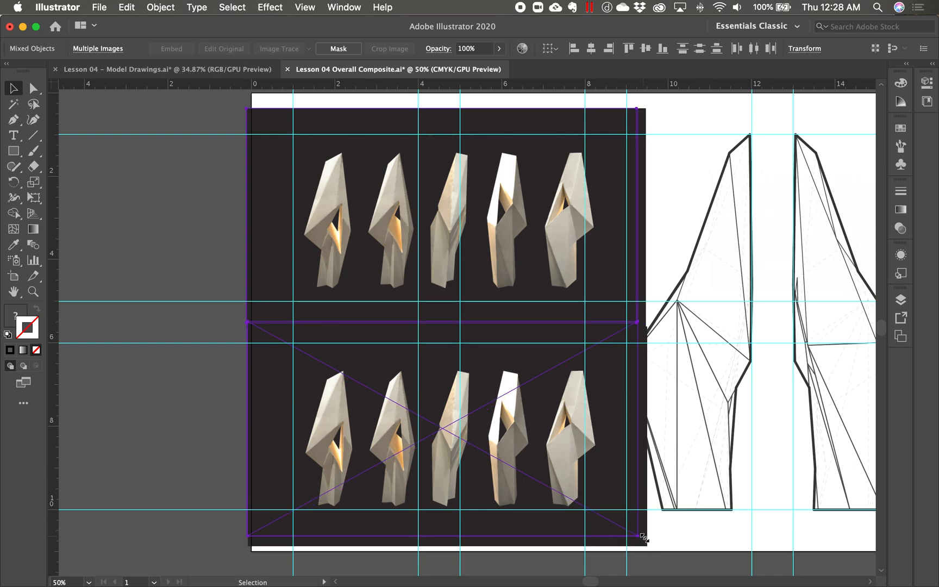
key("shift+Right")
key("shift+Left")
key("shift+Left")
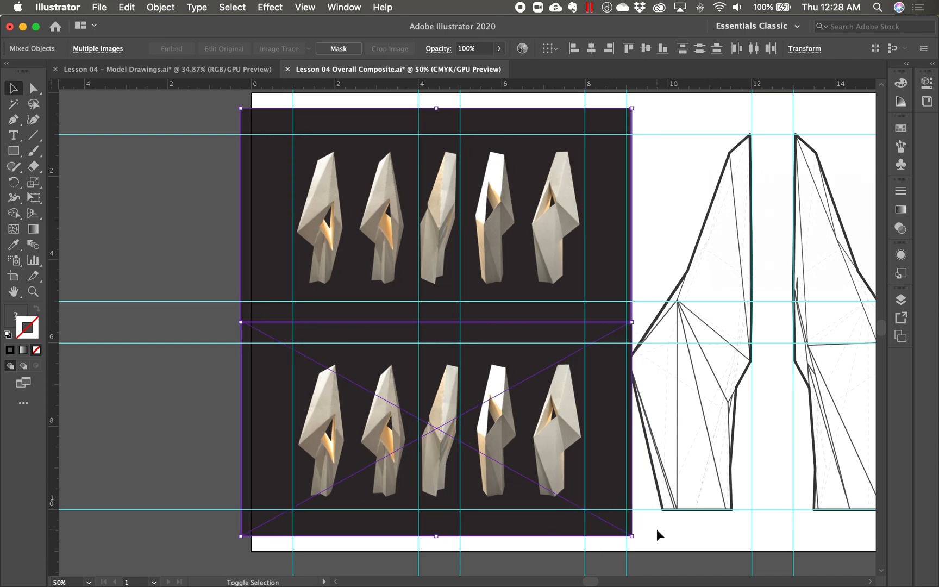
- Nudge both photo images right until their left edges sit just outside the artboard and the first two models fit the left column
key("shift+Down")
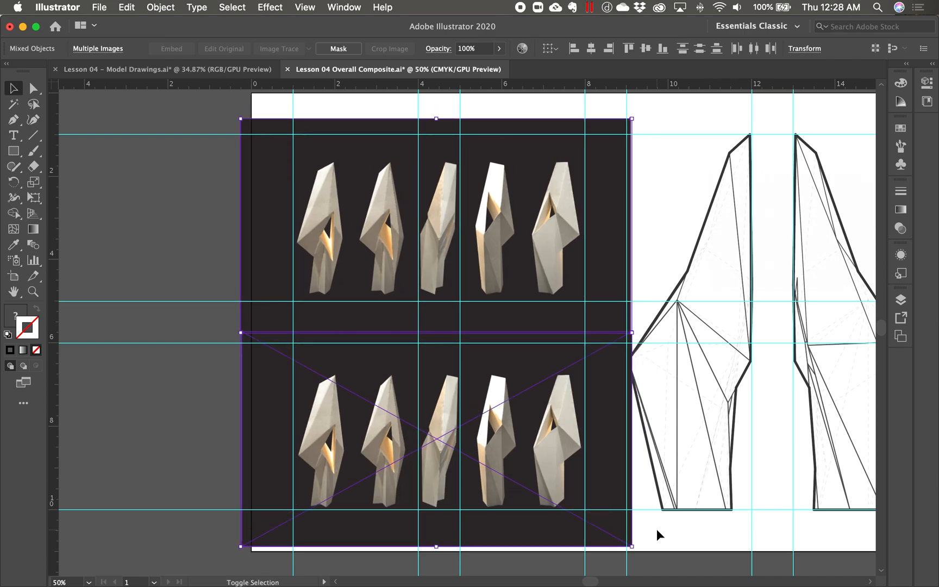
key("shift+Up")
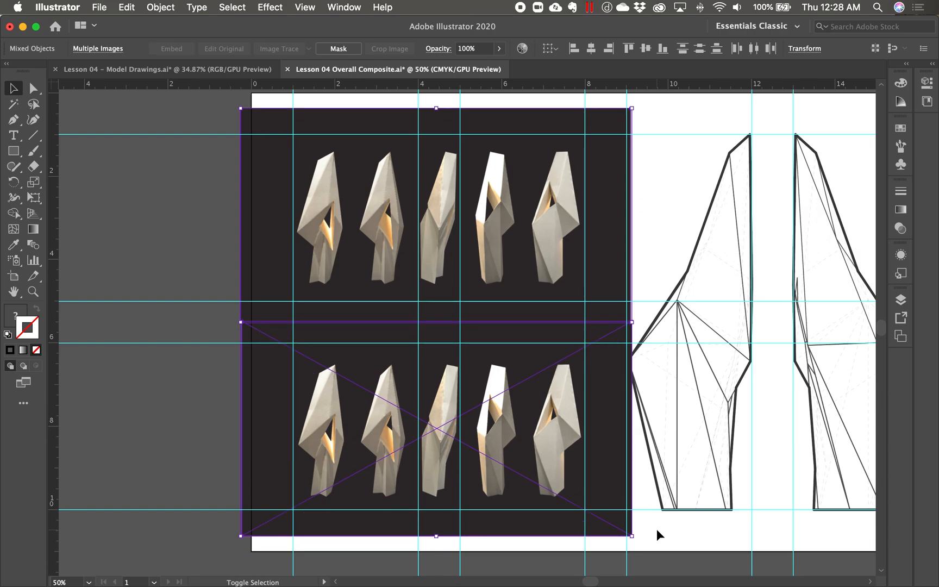
key("Right")
key("shift+Right")
key("shift+Right")
key("shift+Left")
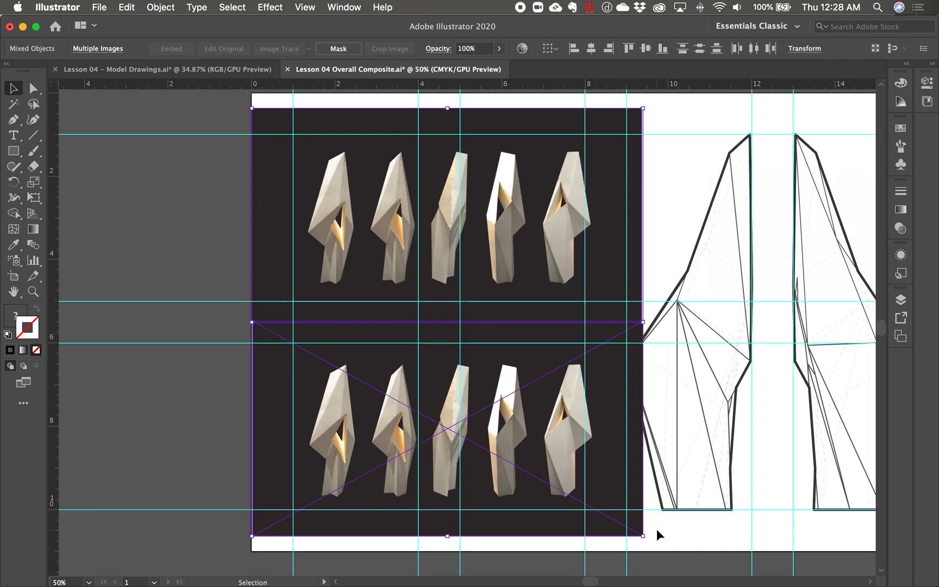
key("shift+Left")
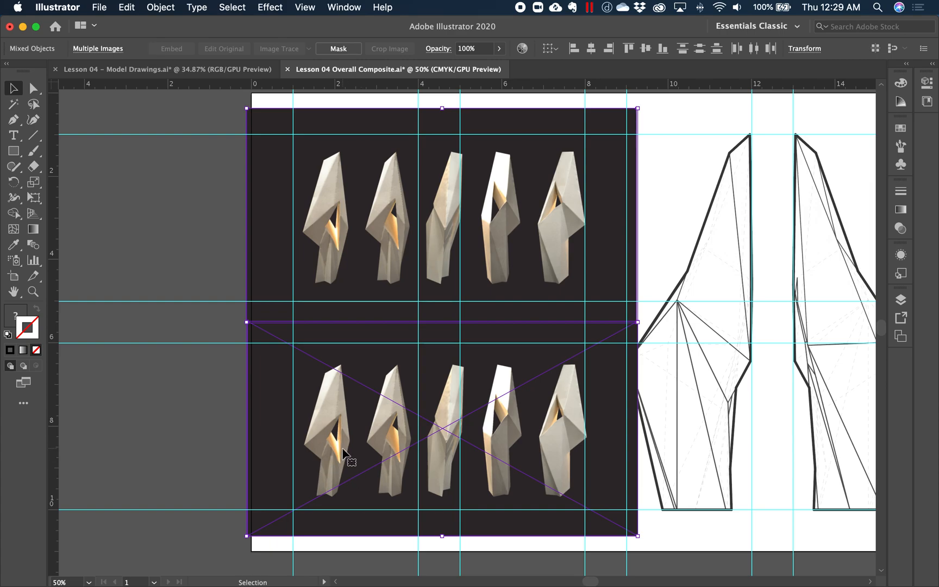
- Move the linked lower image left so its last two models sit within the left column guides
left_click(193, 463)
left_click_drag(549, 465, 392, 459)
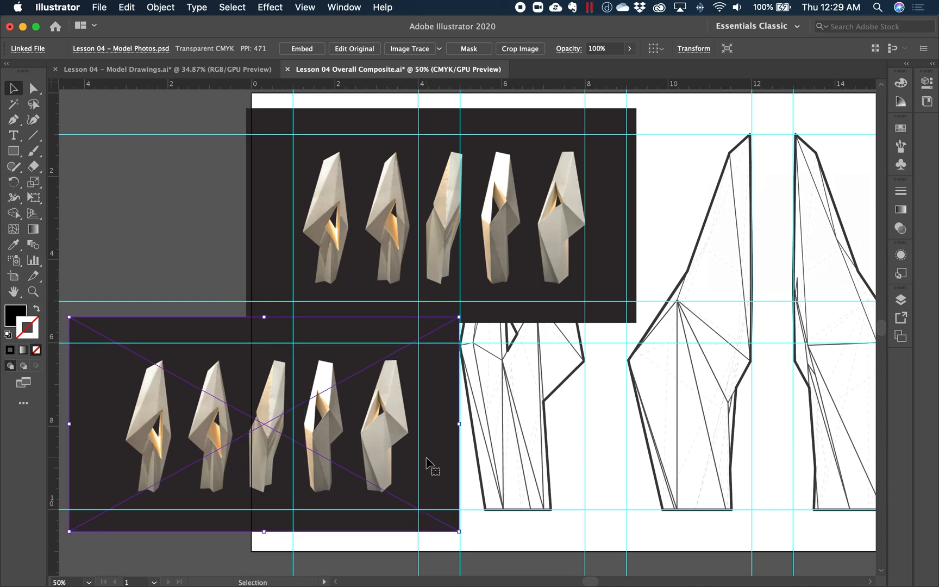
key("Right")
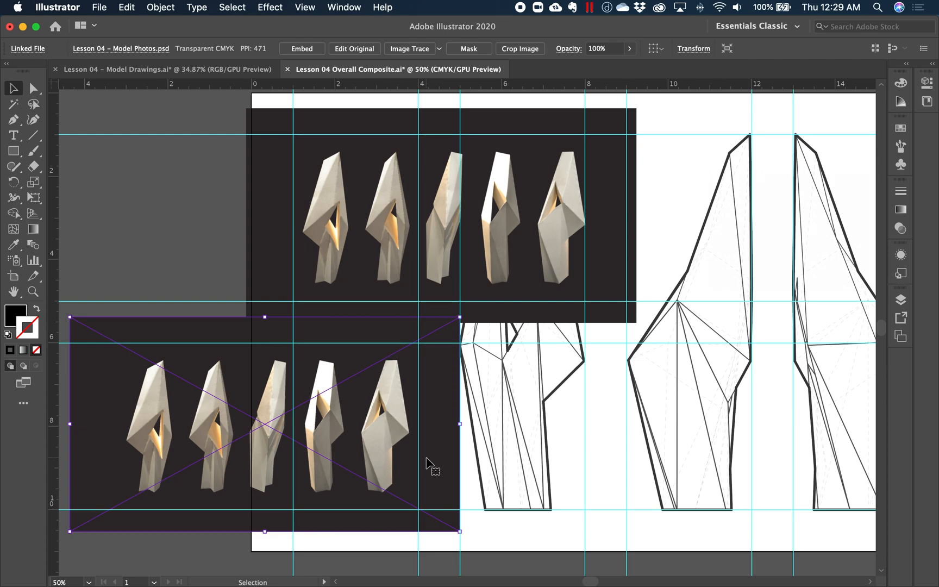
key("Right")
key("Right")
key("Right")
key("Right")
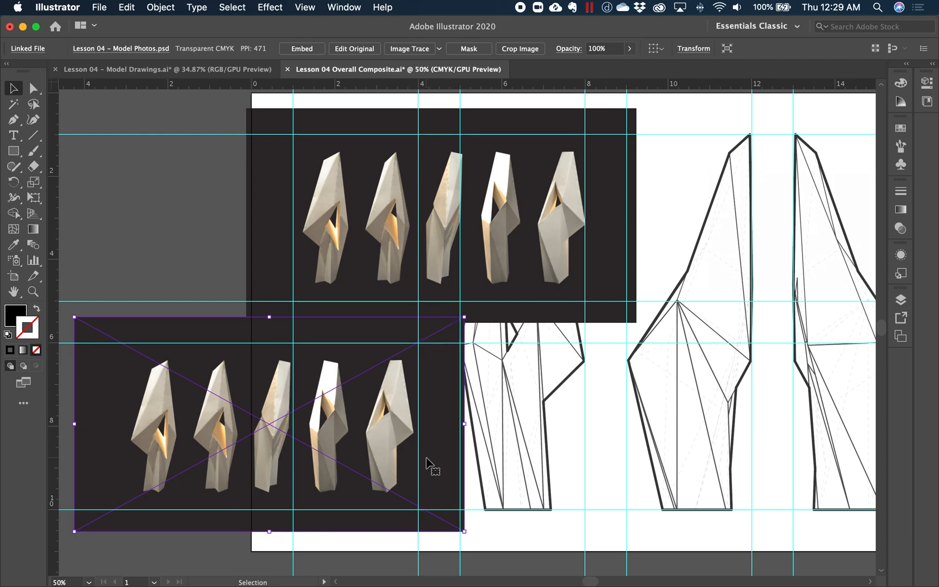
key("Left")
key("Left")
key("Left")
key("Left")
scroll(429, 465, "down", 1)
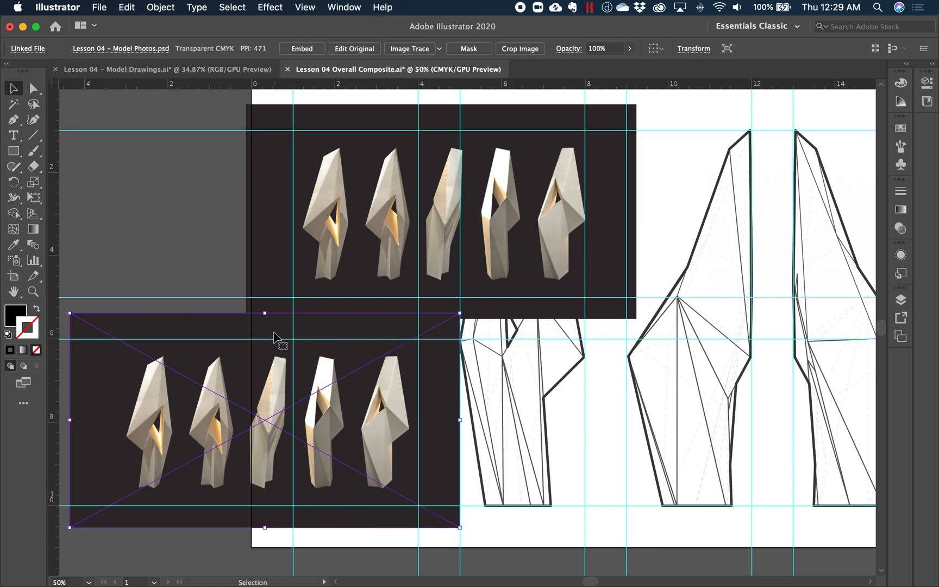
- Crop the embedded upper image to its first two models, 3 in wide by 4.5061 in high, starting at the top guide
left_click(197, 264)
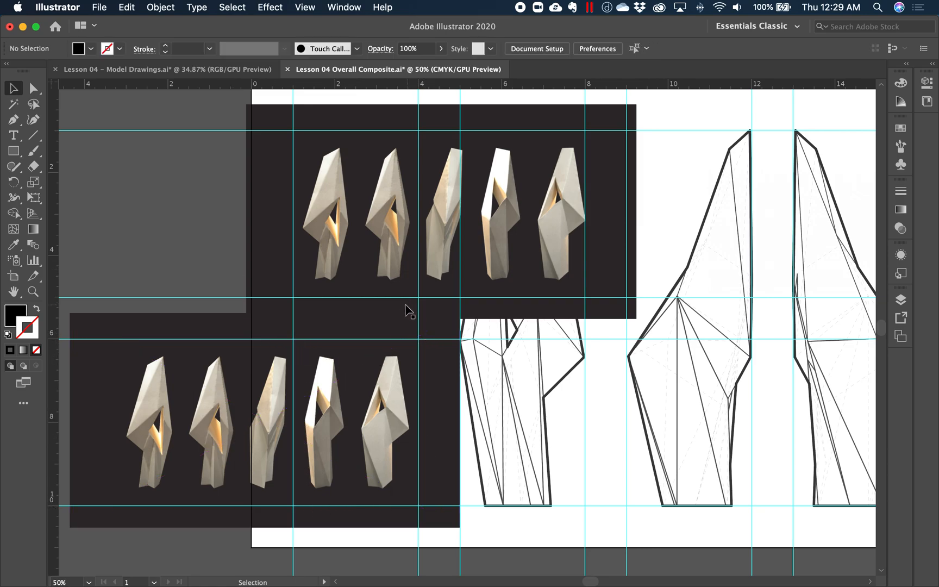
left_click(347, 255)
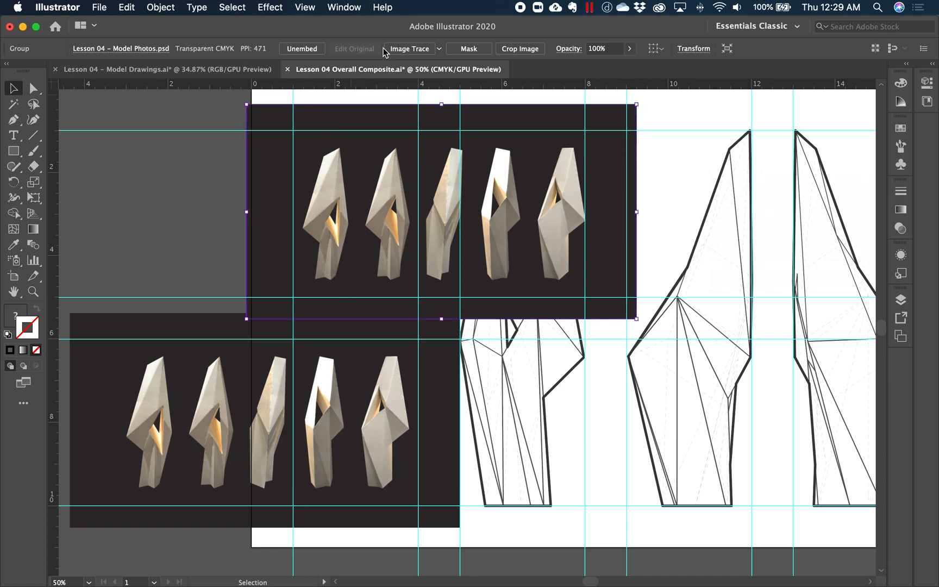
left_click(520, 49)
left_click_drag(601, 215, 417, 222)
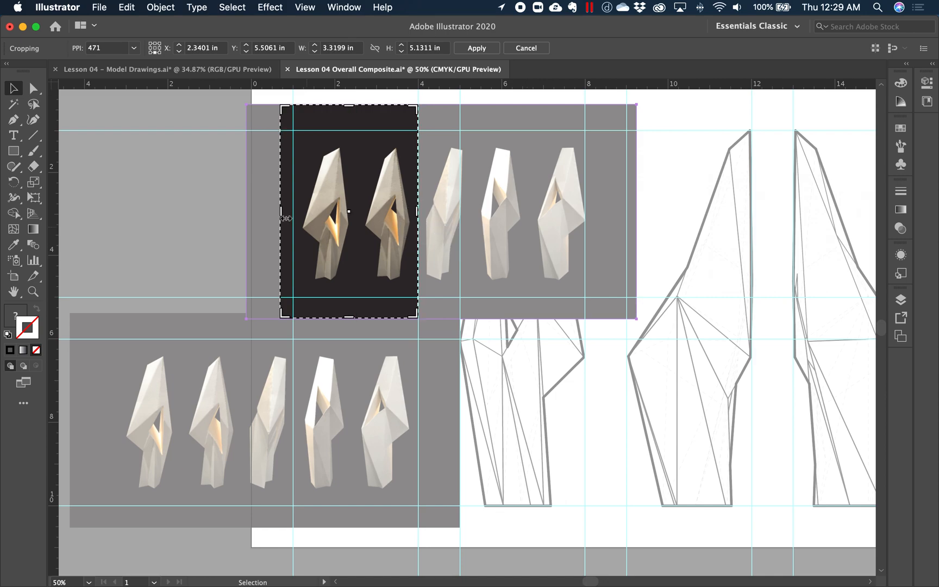
left_click_drag(281, 213, 294, 212)
left_click_drag(358, 110, 357, 131)
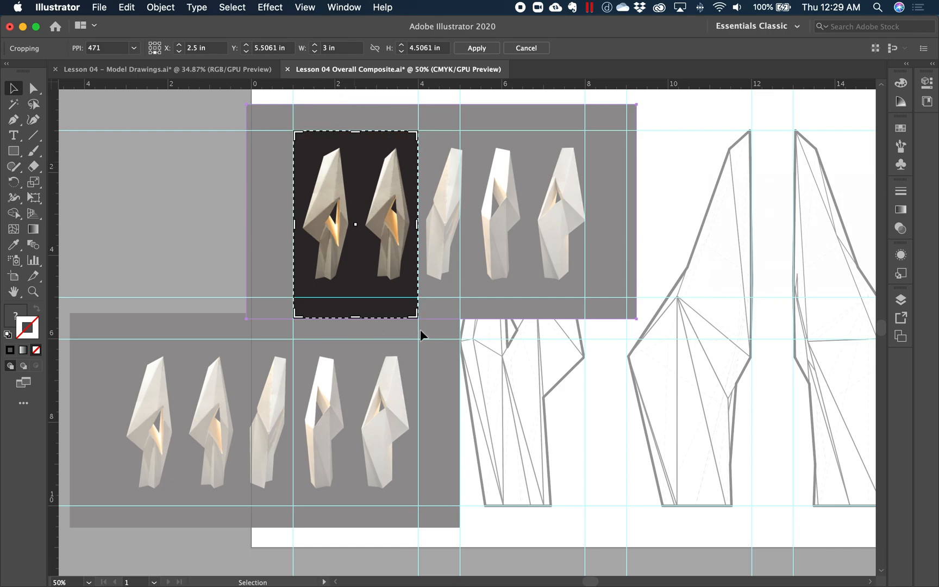
key("Return")
- Crop the linked lower image to its last two models, 3 in wide by 4.625 in high, accepting the embedded copy
left_click(362, 434)
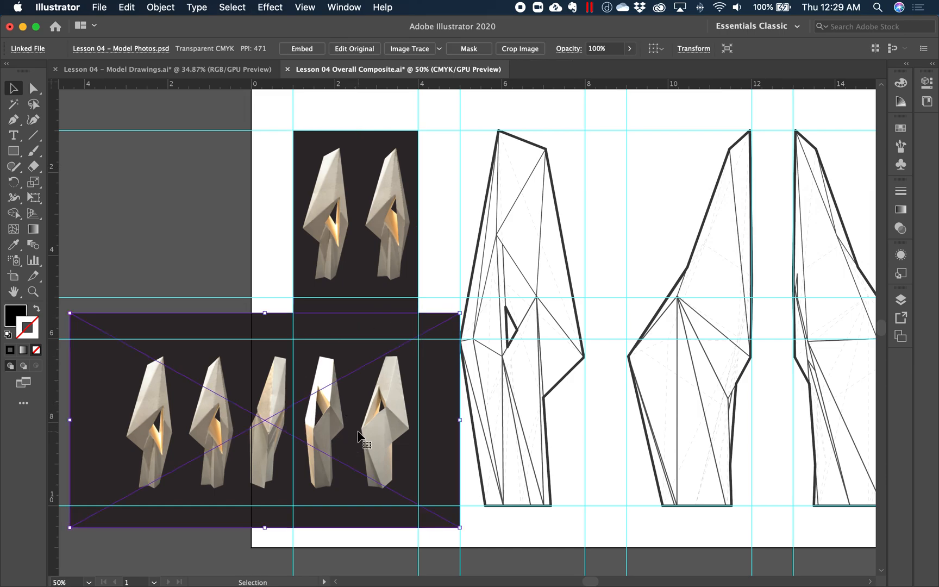
left_click(520, 50)
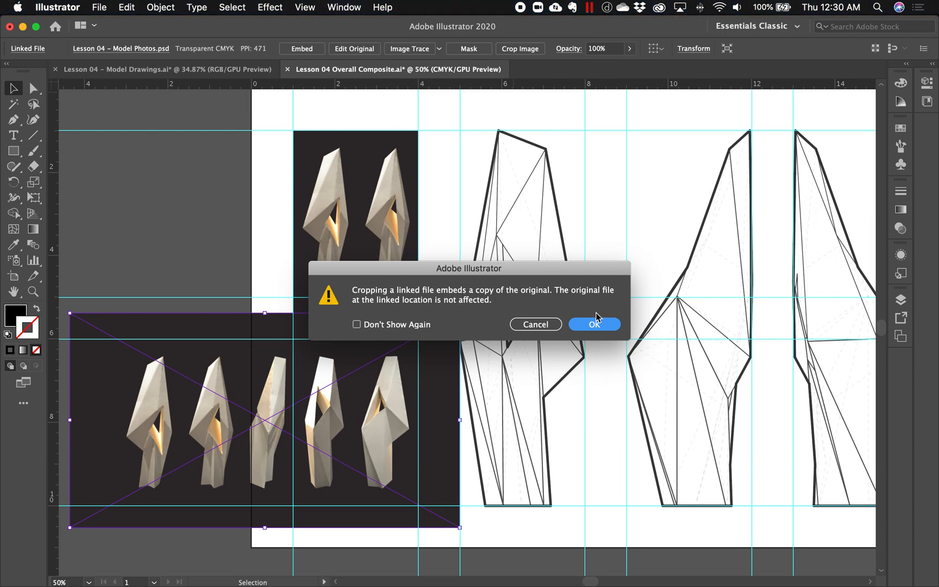
left_click(601, 325)
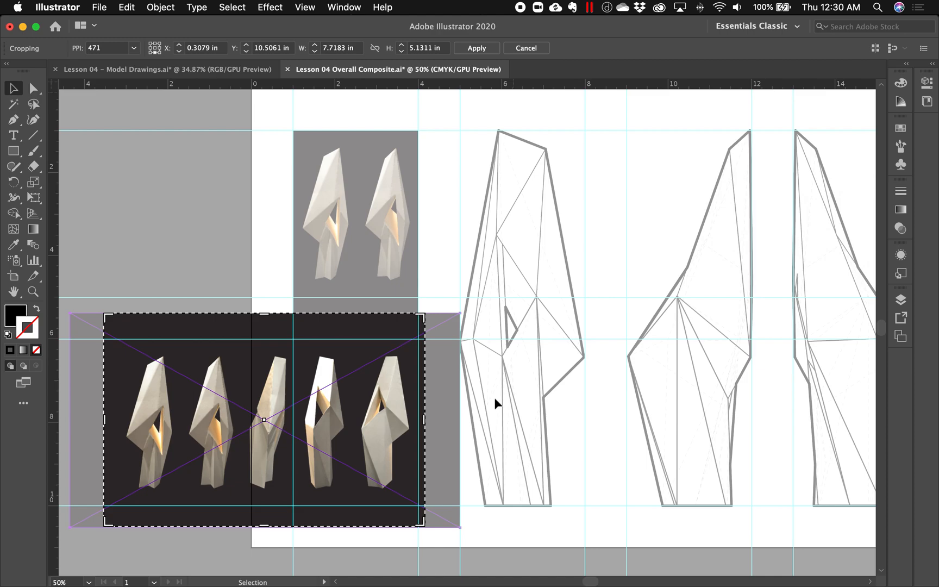
left_click_drag(105, 422, 294, 431)
left_click_drag(425, 420, 418, 420)
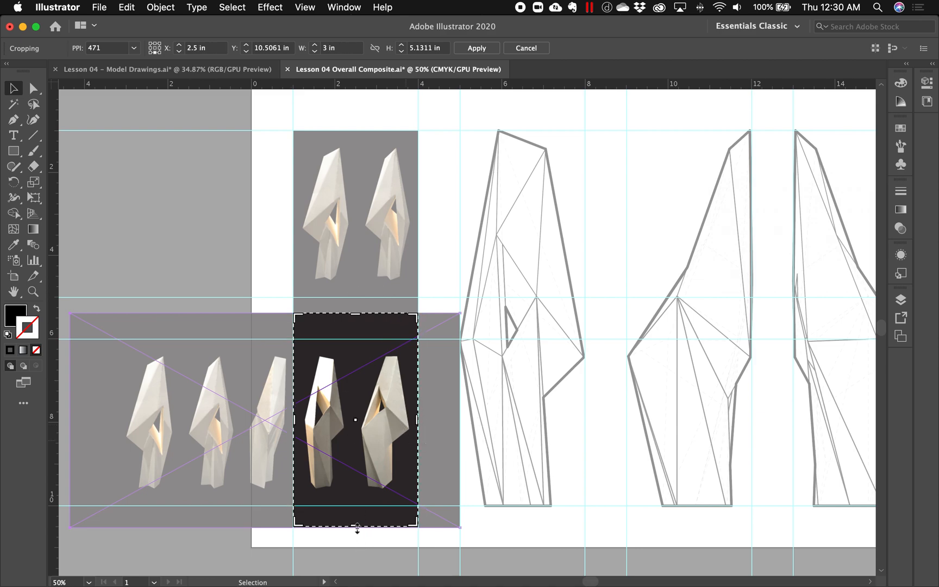
left_click_drag(356, 526, 357, 506)
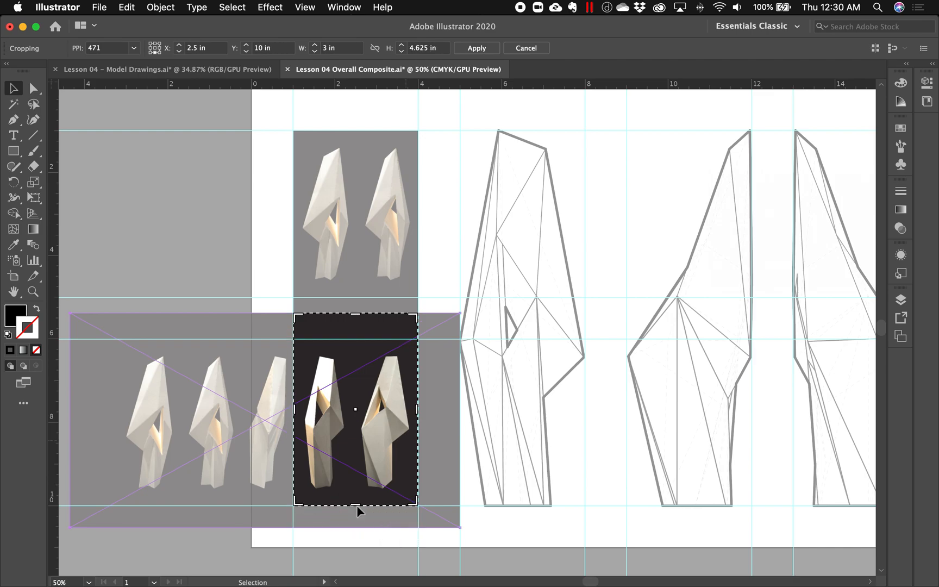
key("Return")
- Deselect the cropped images and hide all guides on the composite
left_click(200, 420)
key("z")
left_click(511, 380, "alt")
left_click_drag(501, 369, 441, 369)
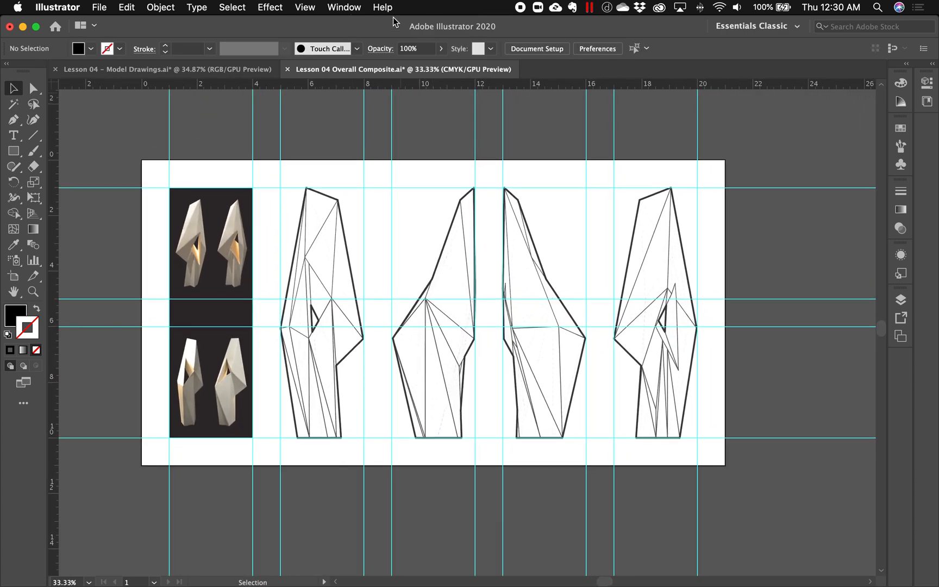
left_click(344, 8)
mouse_move(305, 9)
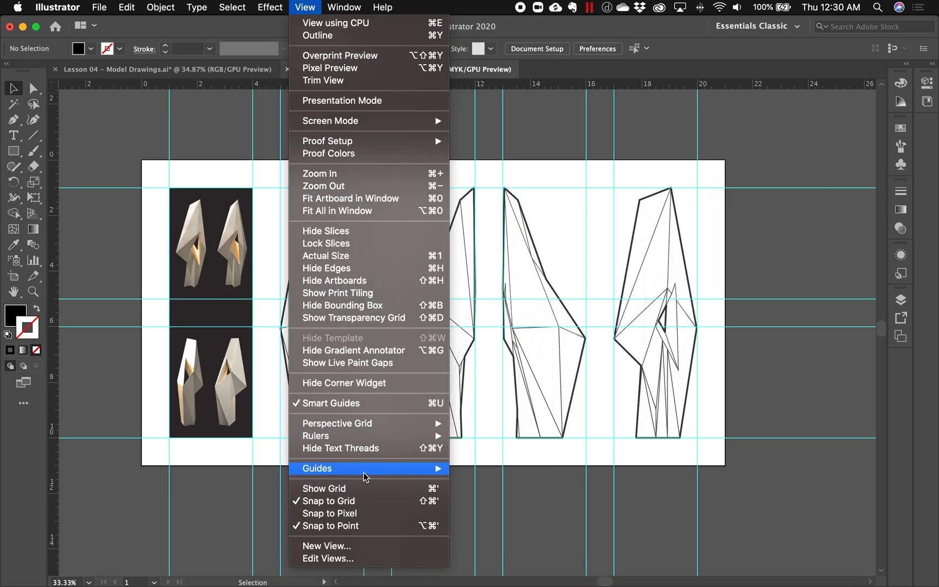
mouse_move(370, 474)
left_click(484, 469)
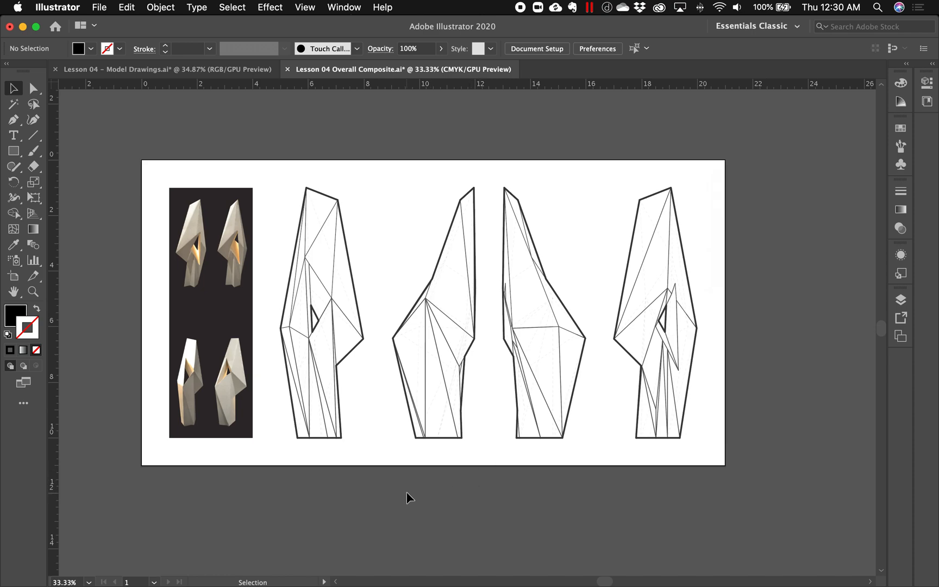
- Sample the photos' dark background colour and draw a rectangle about 9.5 by 1 inch from beneath the photos to the artboard's lower edge
left_click_drag(253, 512, 262, 500)
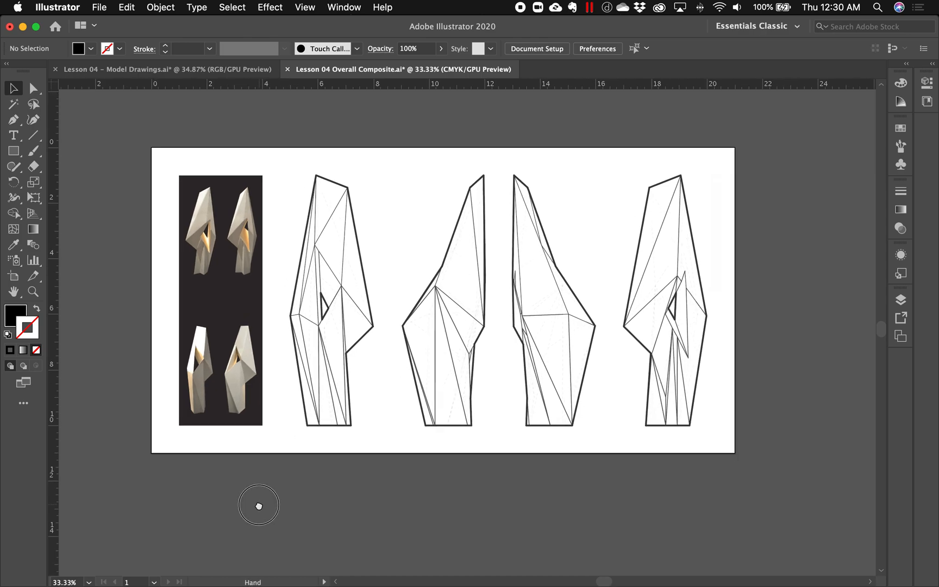
left_click_drag(185, 434, 300, 472)
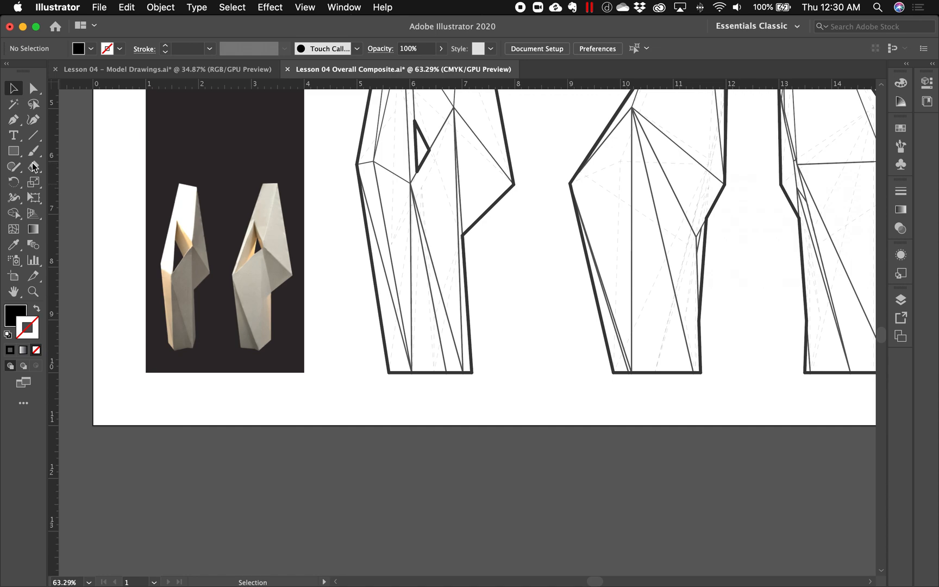
left_click(14, 247)
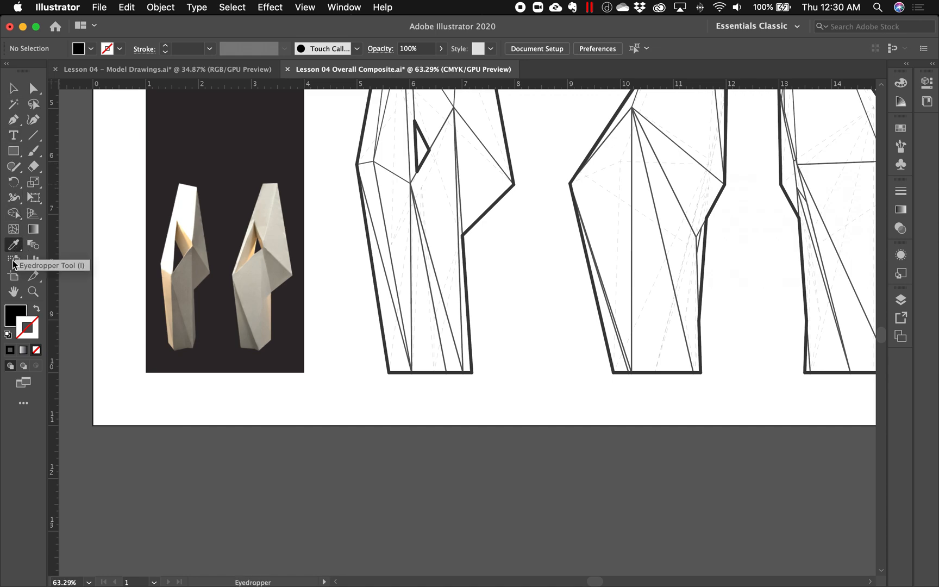
left_click(217, 356)
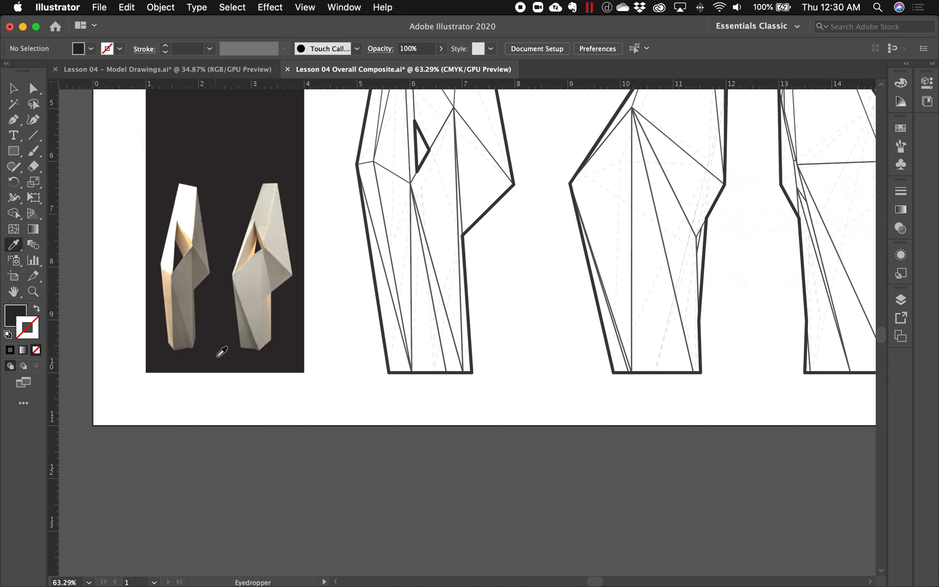
left_click(15, 153)
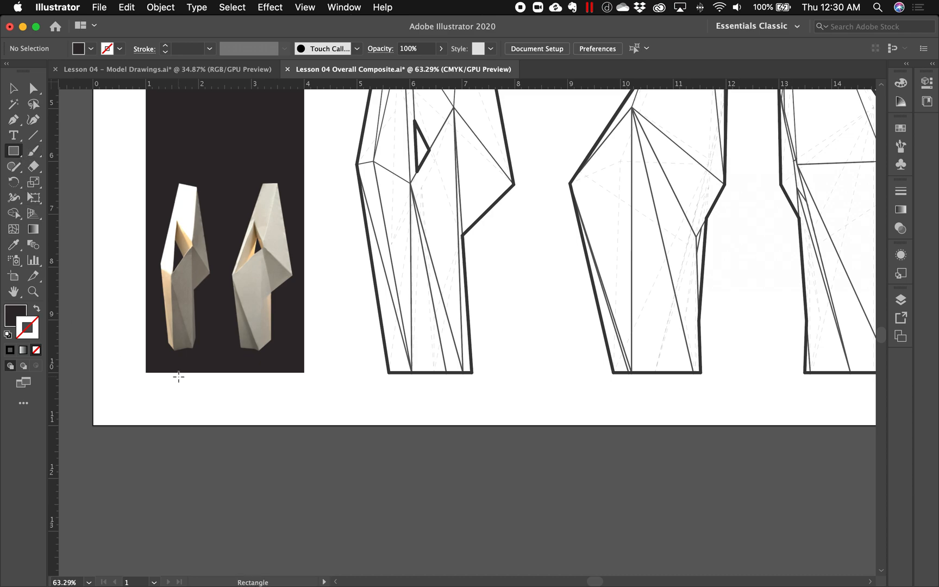
left_click_drag(148, 373, 646, 425)
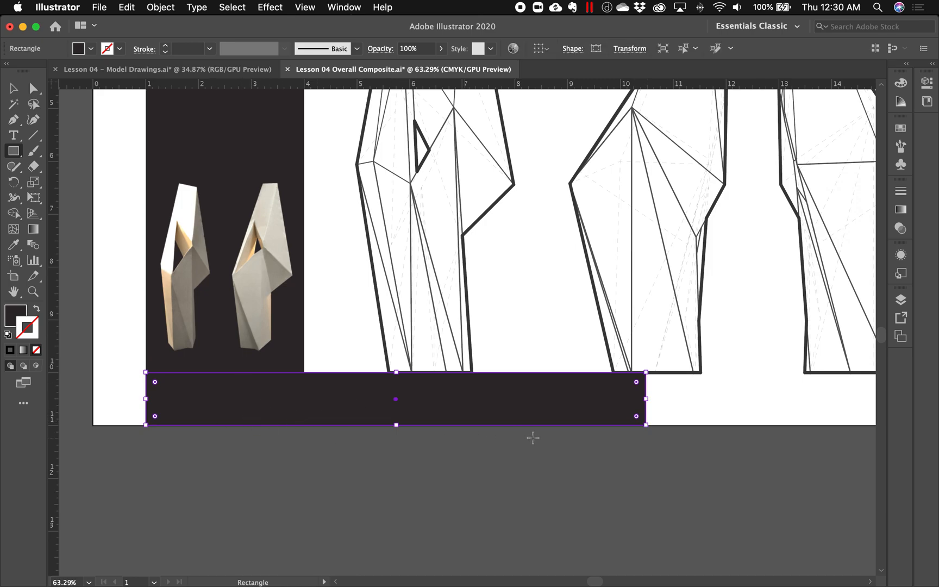
- Extend the dark rectangle's right side to the artboard's right edge and deselect it
scroll(532, 437, "right", 10)
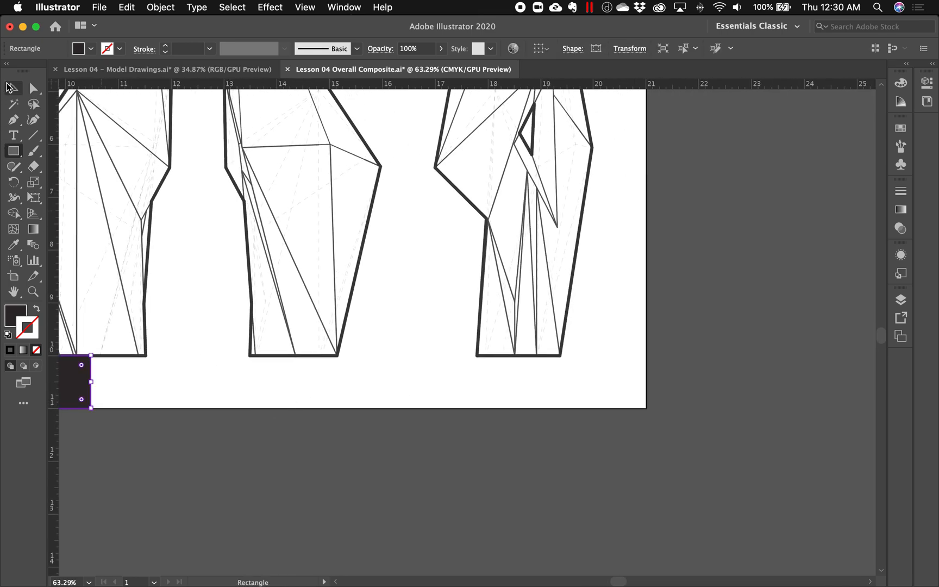
left_click(10, 87)
left_click_drag(91, 380, 646, 378)
left_click(725, 400)
- Examine the joint between the dark band and the cropped photos up close, and check the overall composite layout
left_click(473, 379, "alt+super")
left_click(349, 356, "alt+super")
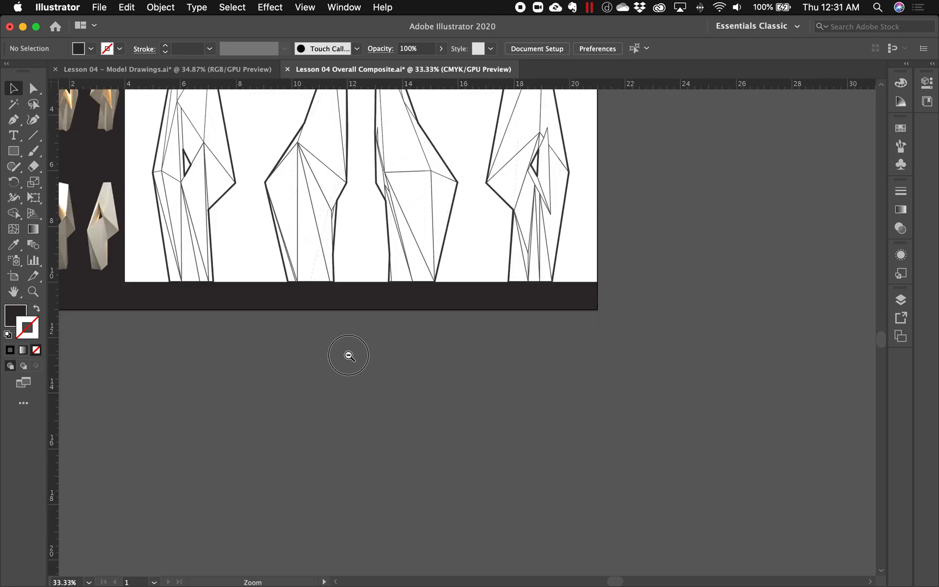
left_click_drag(383, 305, 346, 383)
left_click_drag(165, 371, 362, 439)
left_click_drag(286, 326, 476, 468)
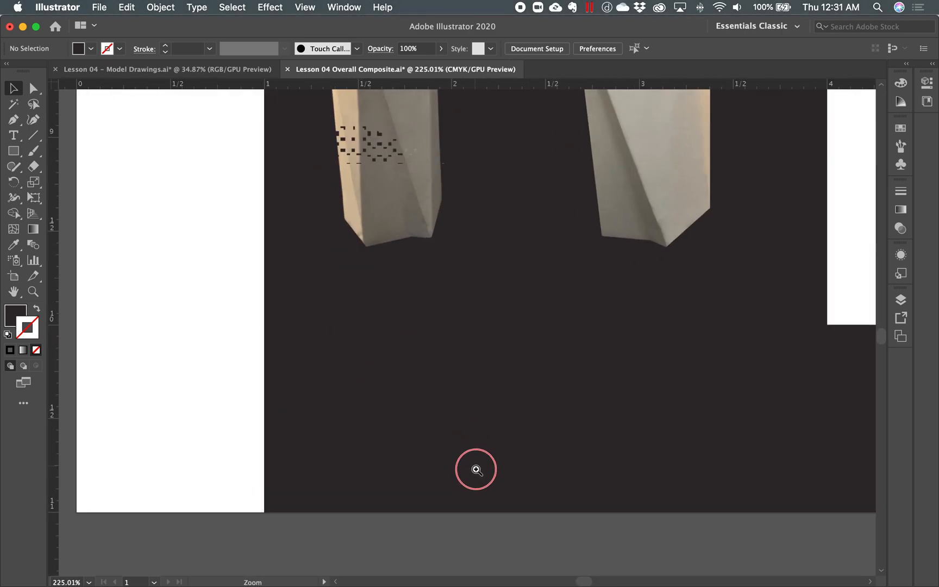
left_click_drag(234, 342, 268, 346)
left_click(346, 412)
left_click(212, 377)
left_click(450, 326, "alt+super")
left_click(501, 288, "alt+super")
left_click(501, 287, "alt+super")
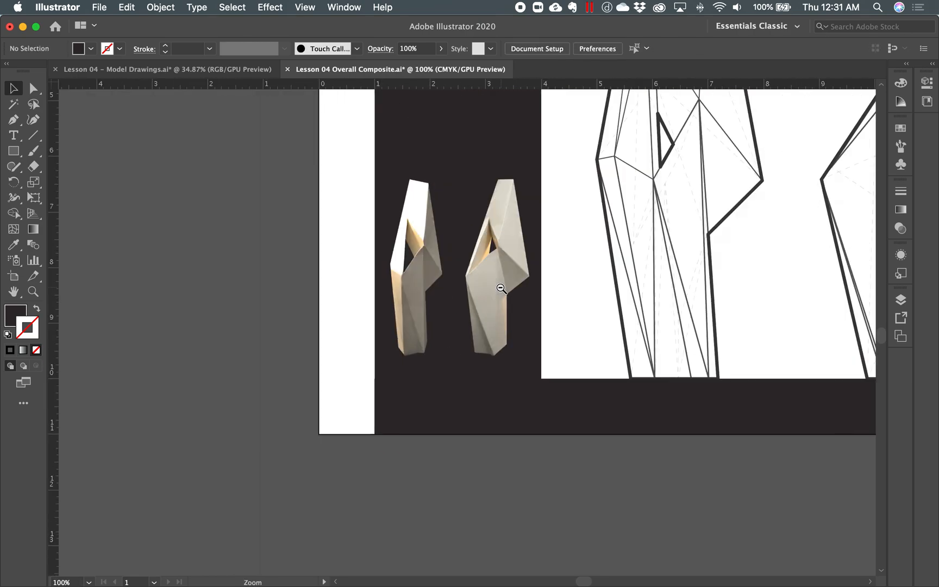
left_click(501, 288, "alt+super")
left_click(567, 322, "alt+super")
left_click_drag(609, 294, 445, 341)
left_click_drag(422, 305, 453, 326)
left_click_drag(411, 281, 424, 303)
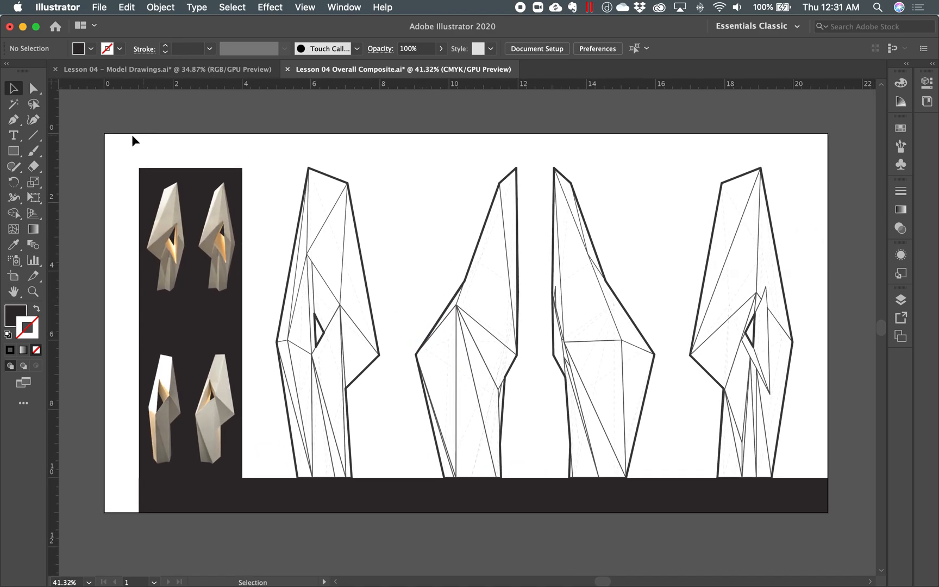